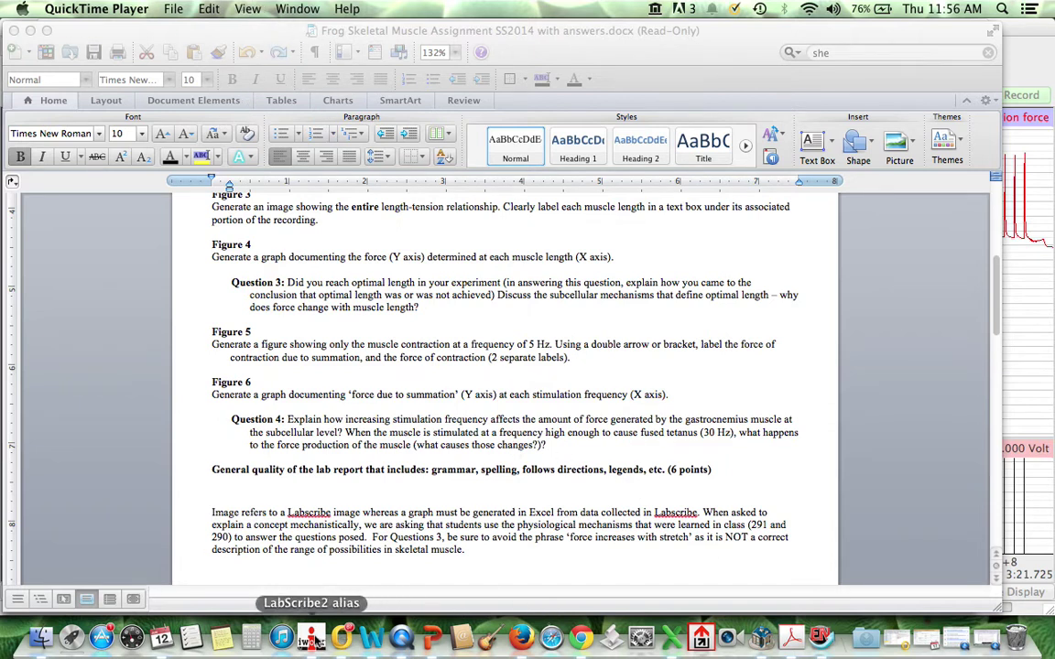
Step: Bring LabScribe2, with its length-tension recording, in front of Word
left_click(311, 639)
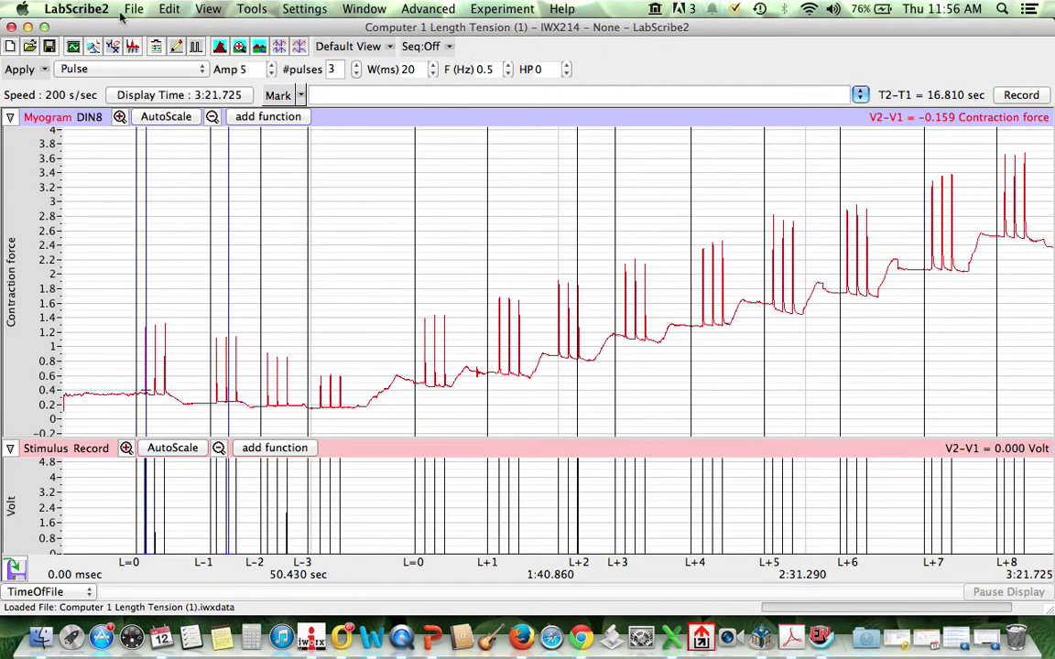
Step: Close the length-tension file without saving and start a blank Untitled session on iwx214
left_click(11, 28)
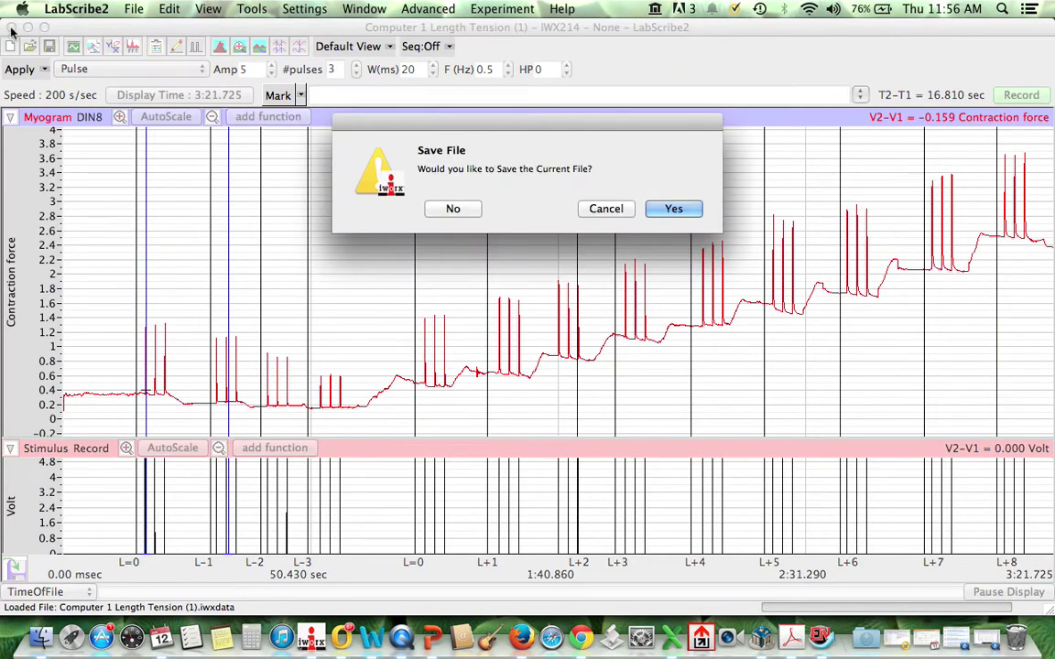
left_click(471, 213)
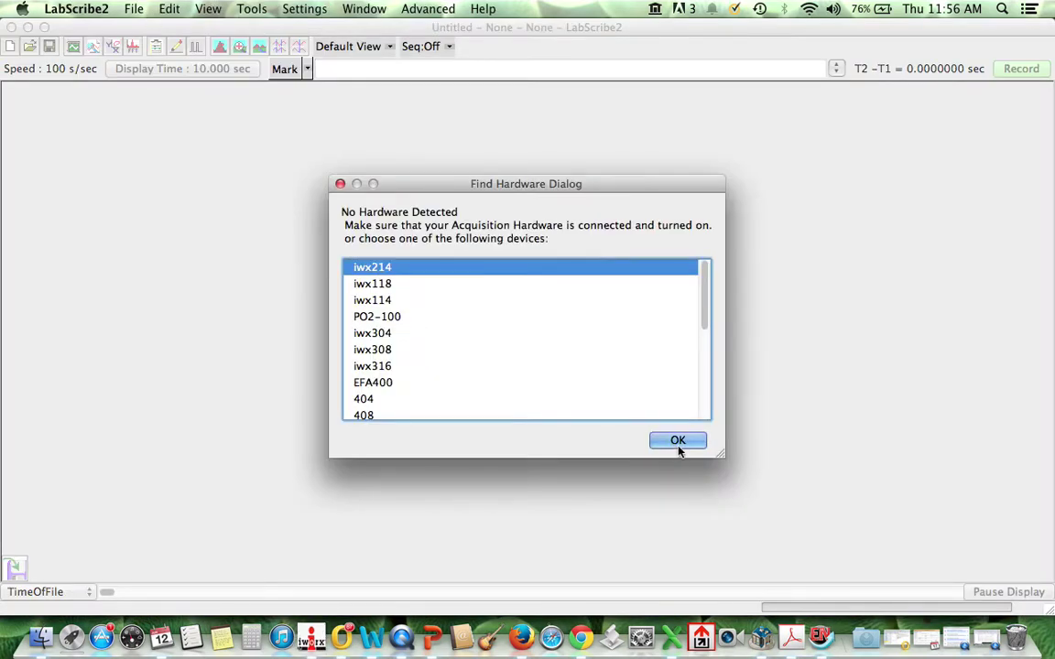
left_click(676, 443)
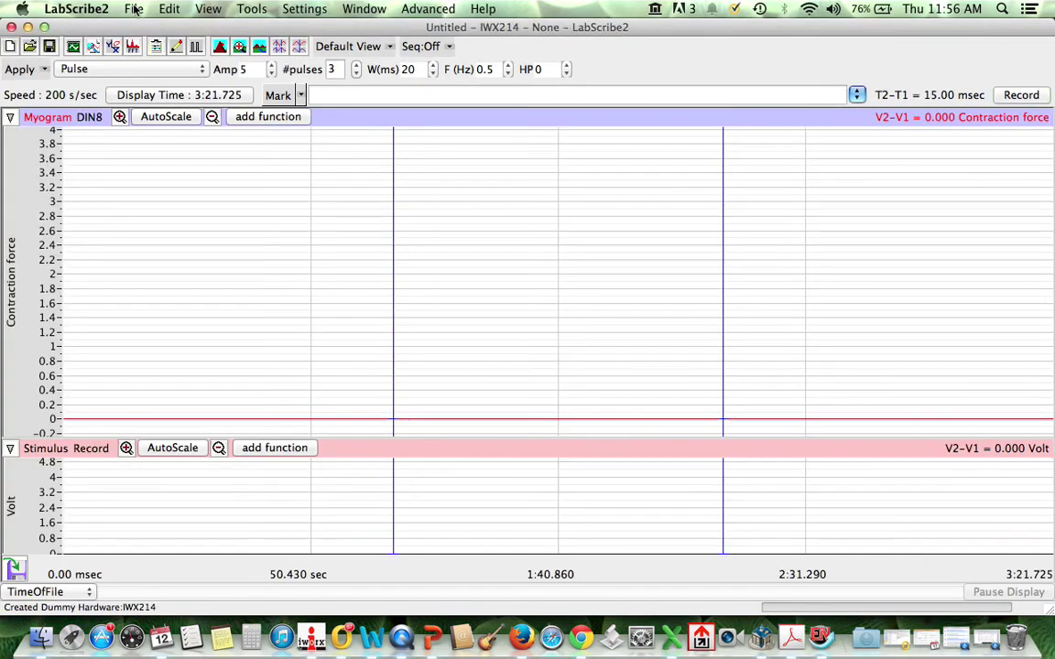
Step: Open Computer 1 Summation to Tetanus.iwxdata from the Desktop
left_click(134, 9)
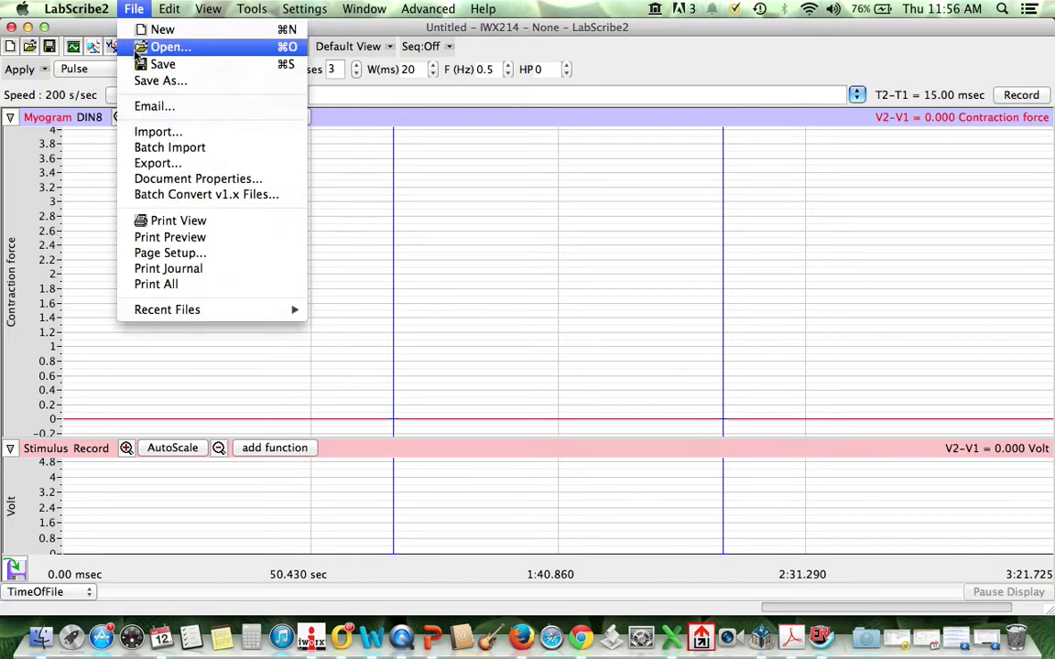
left_click(124, 45)
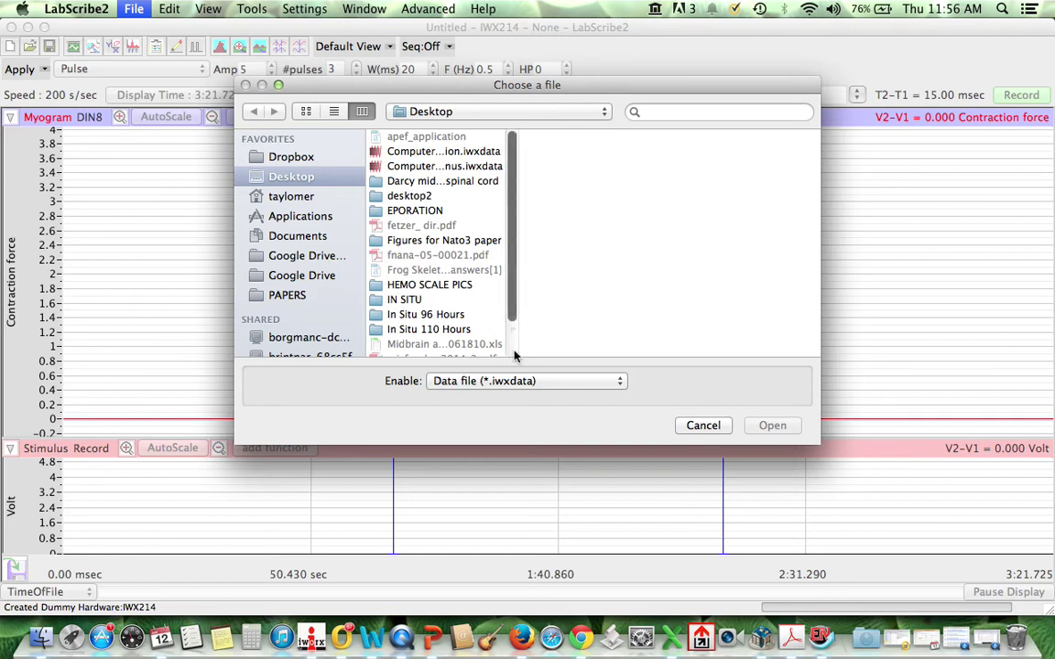
left_click_drag(519, 347, 624, 355)
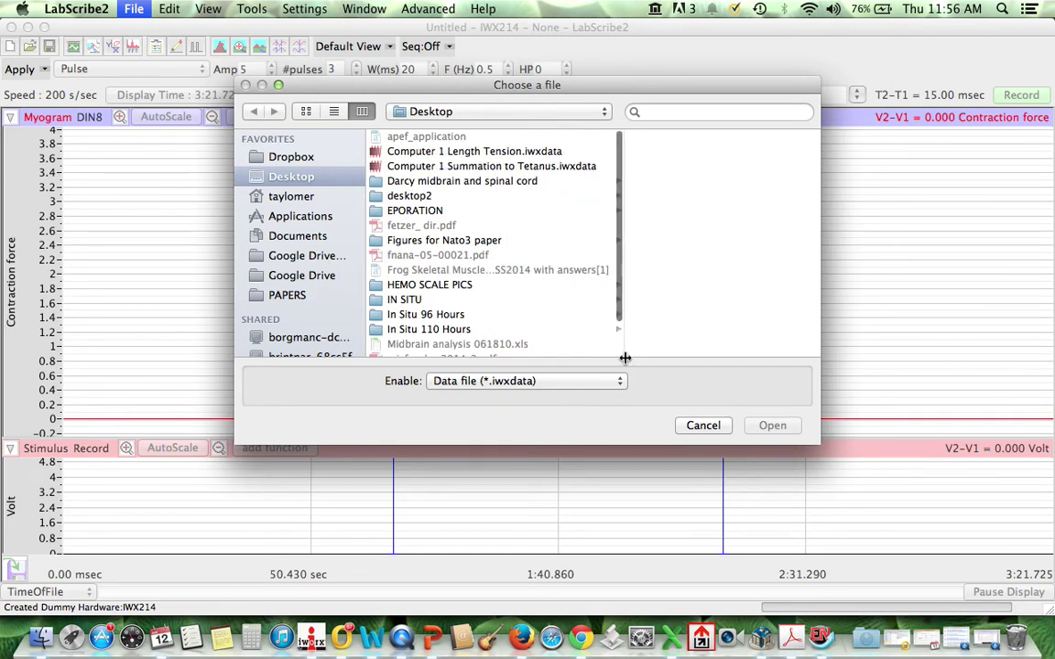
left_click(542, 166)
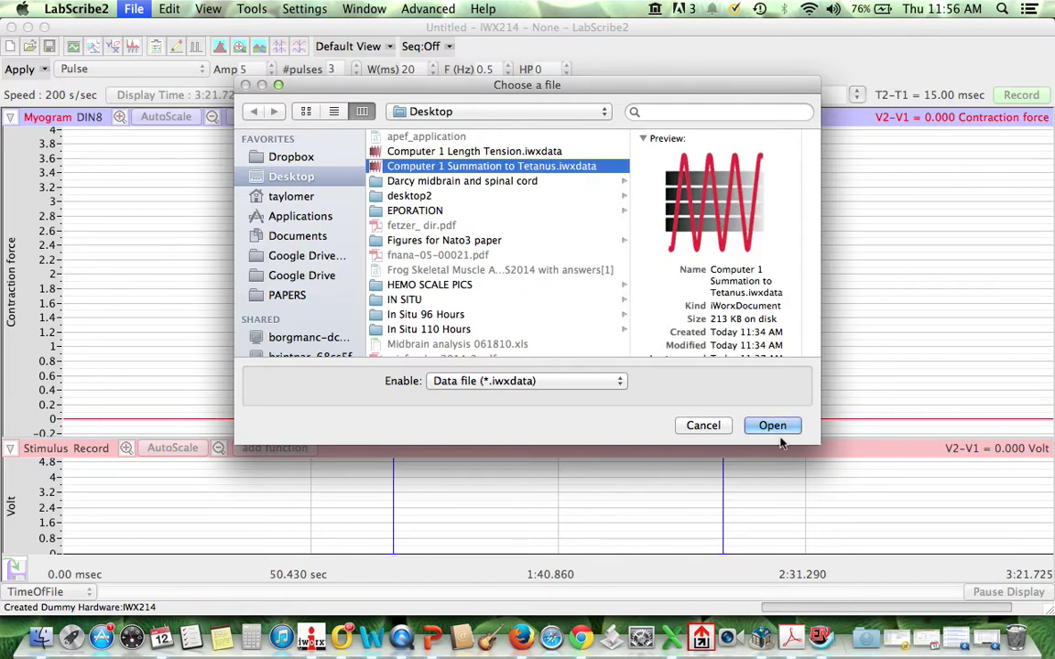
left_click(775, 429)
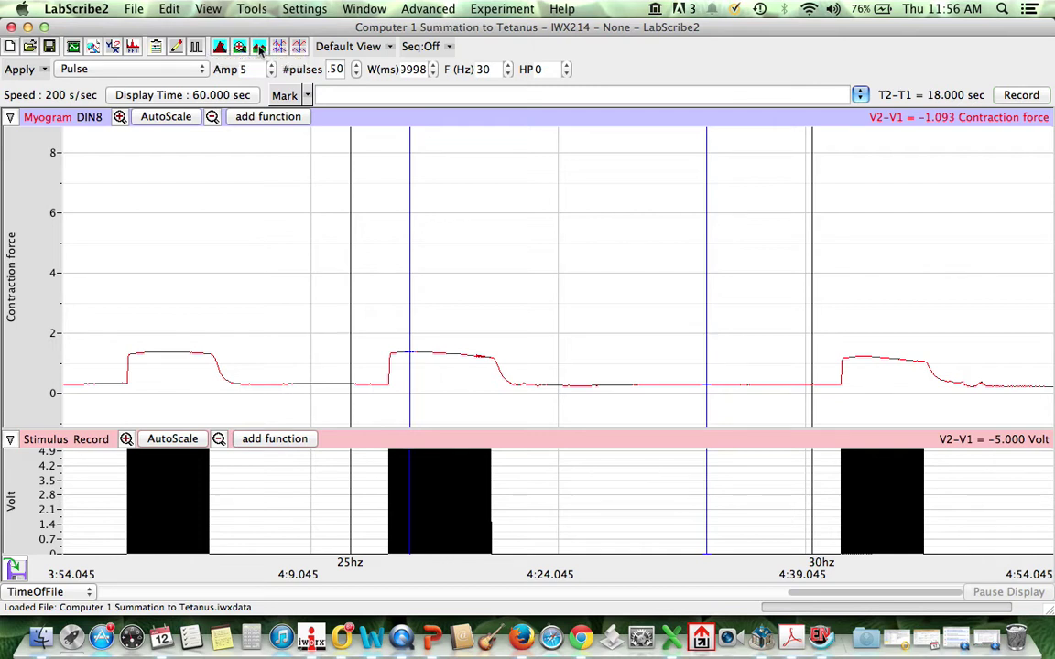
Step: Widen the time display until the whole 1 Hz to 30 Hz recording is visible
left_click(260, 47)
left_click(259, 46)
left_click(259, 47)
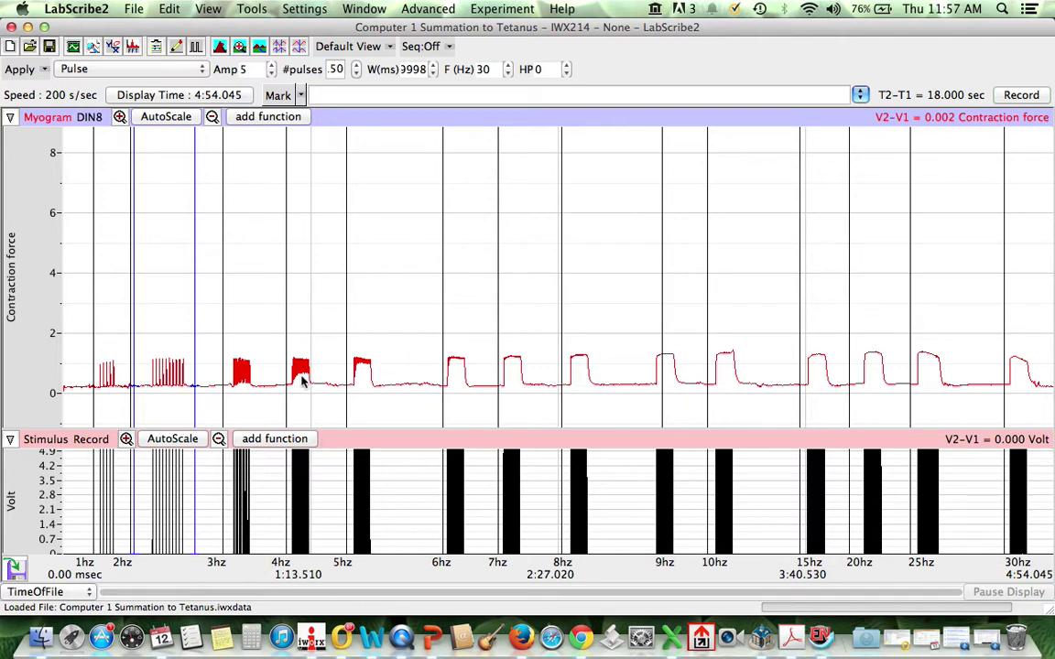
Step: Put the cursors on either side of the 5 Hz train and zoom to that 11.5-second span
left_click_drag(194, 329, 389, 341)
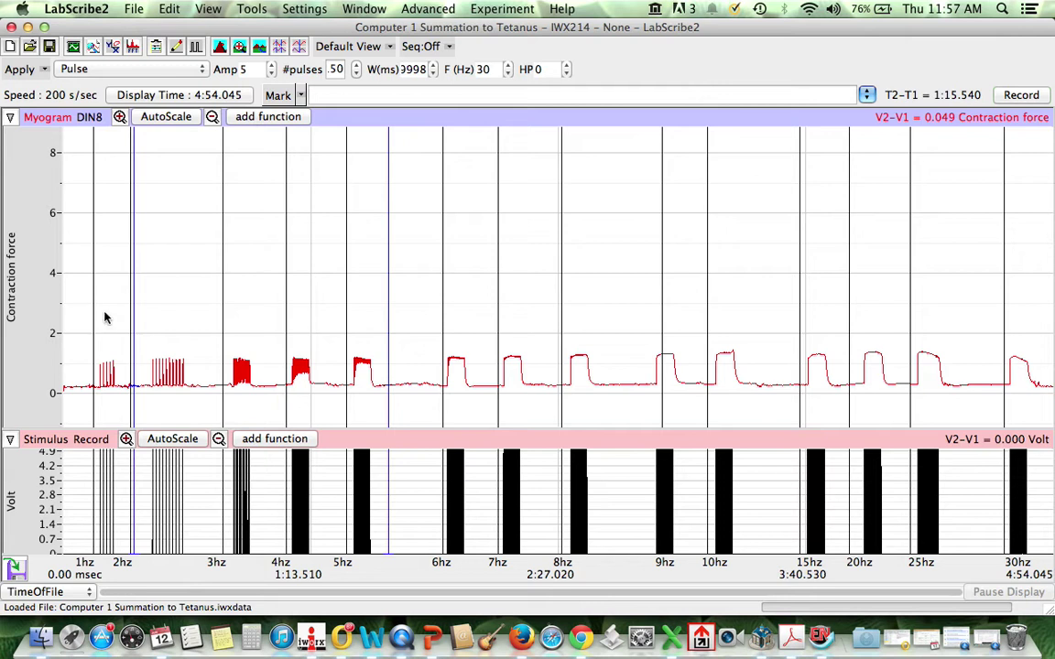
left_click_drag(133, 321, 351, 336)
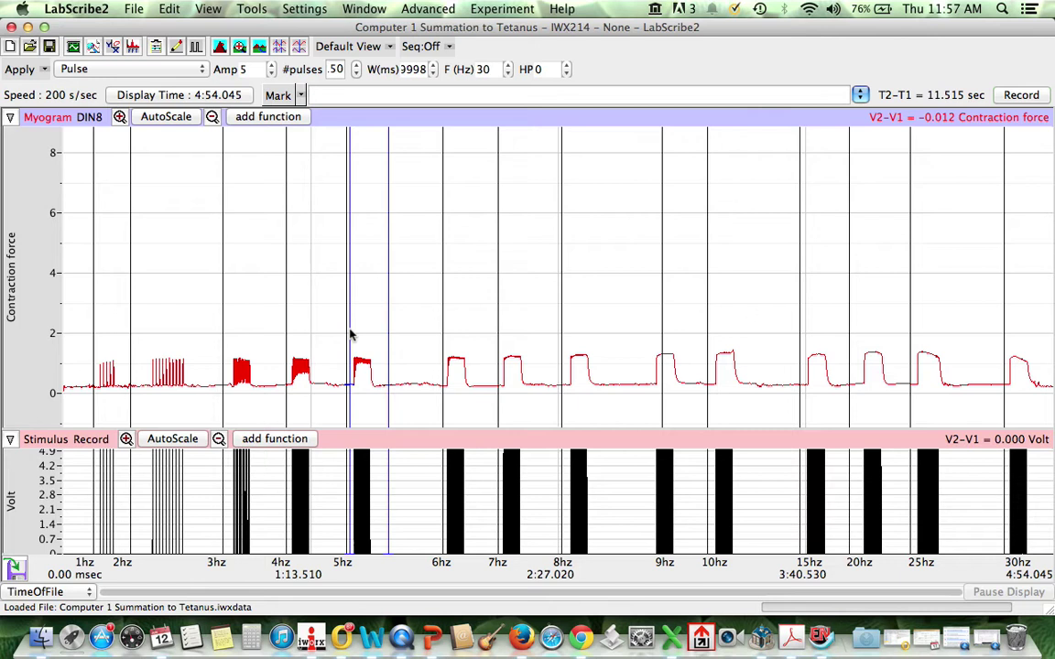
left_click(240, 46)
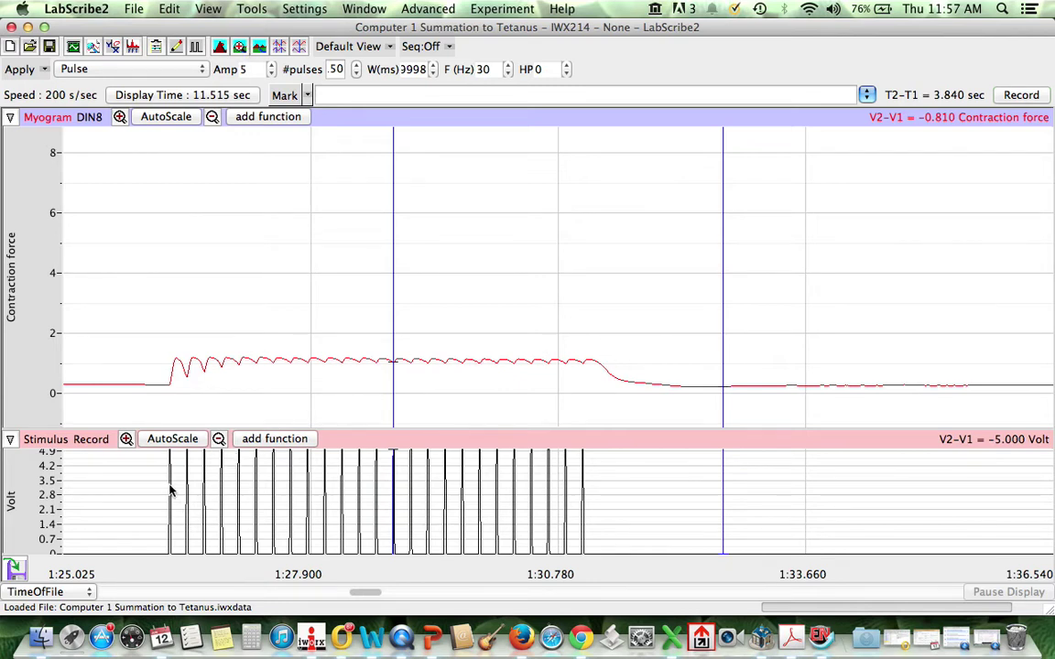
Step: AutoScale the Stimulus and Myogram channels so the pulses and the force trace fill their panels
left_click(173, 440)
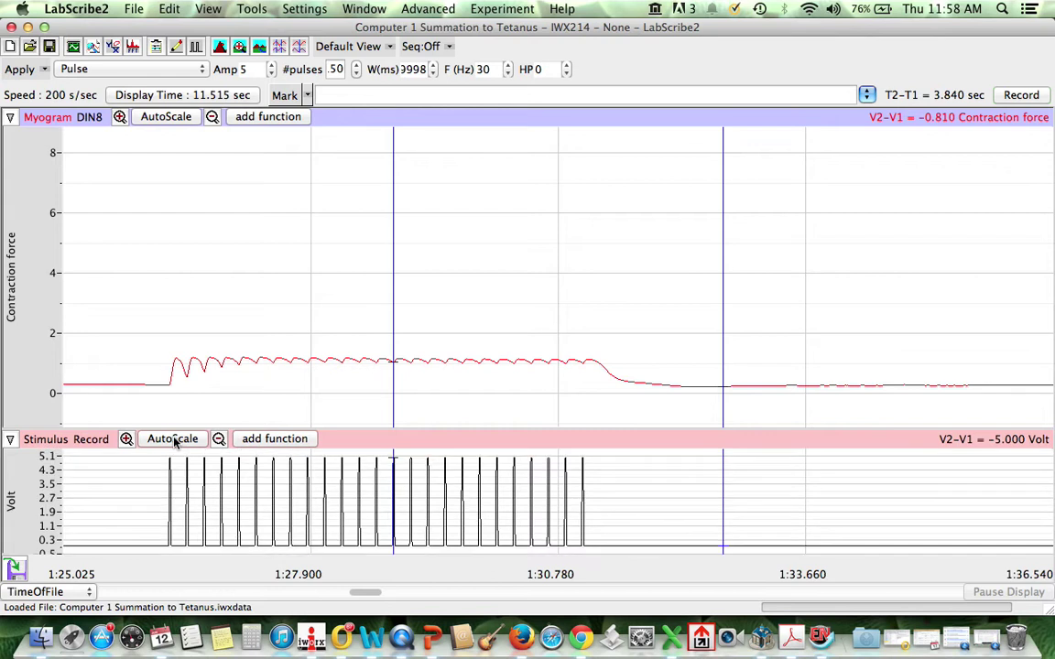
left_click(165, 117)
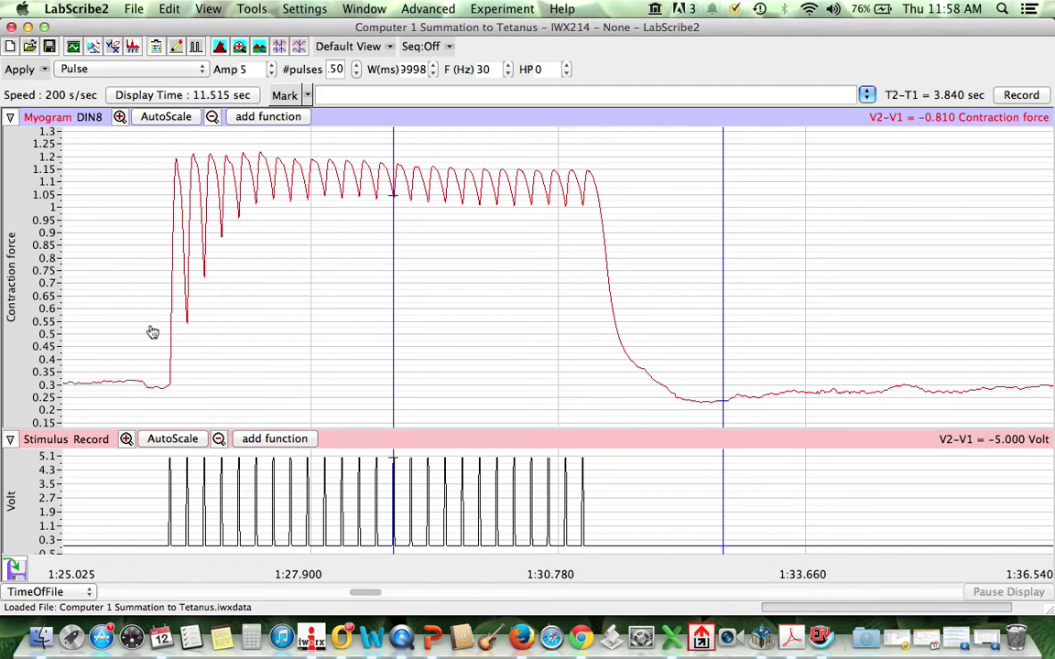
left_click_drag(185, 332, 230, 331)
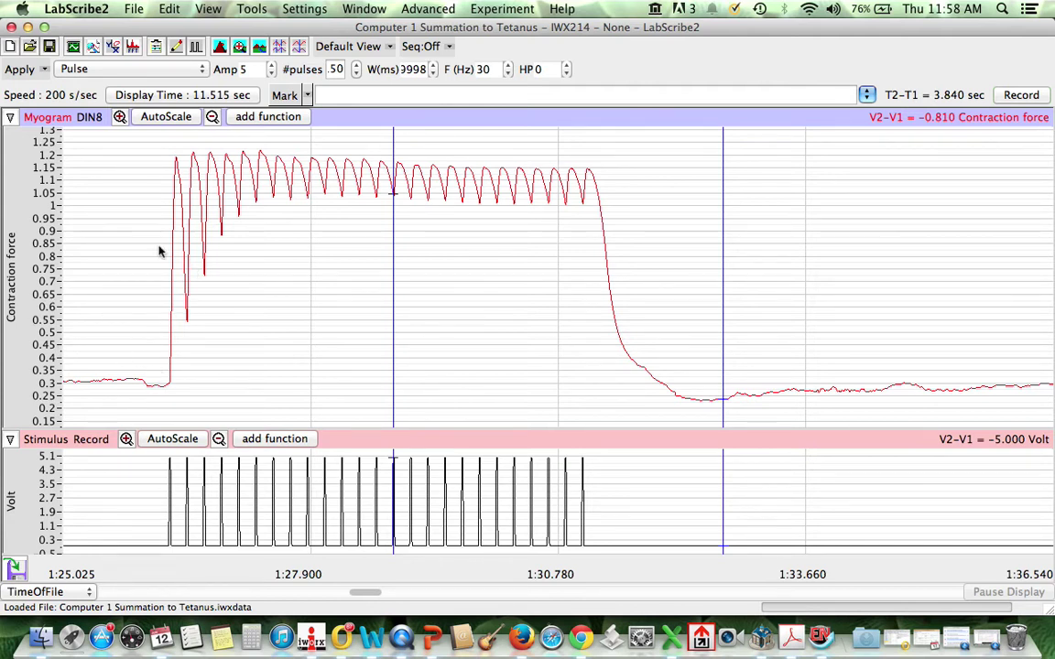
Step: Return to LabScribe2 and place cursor 1 on the pre-stimulus baseline
key("ctrl+super+Escape")
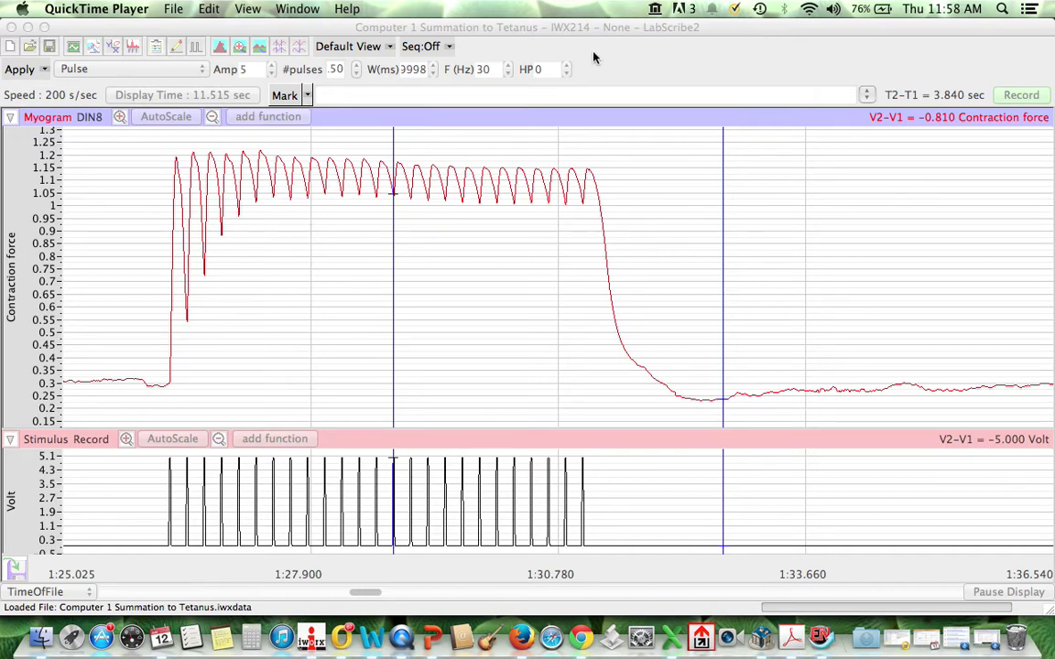
left_click(624, 74)
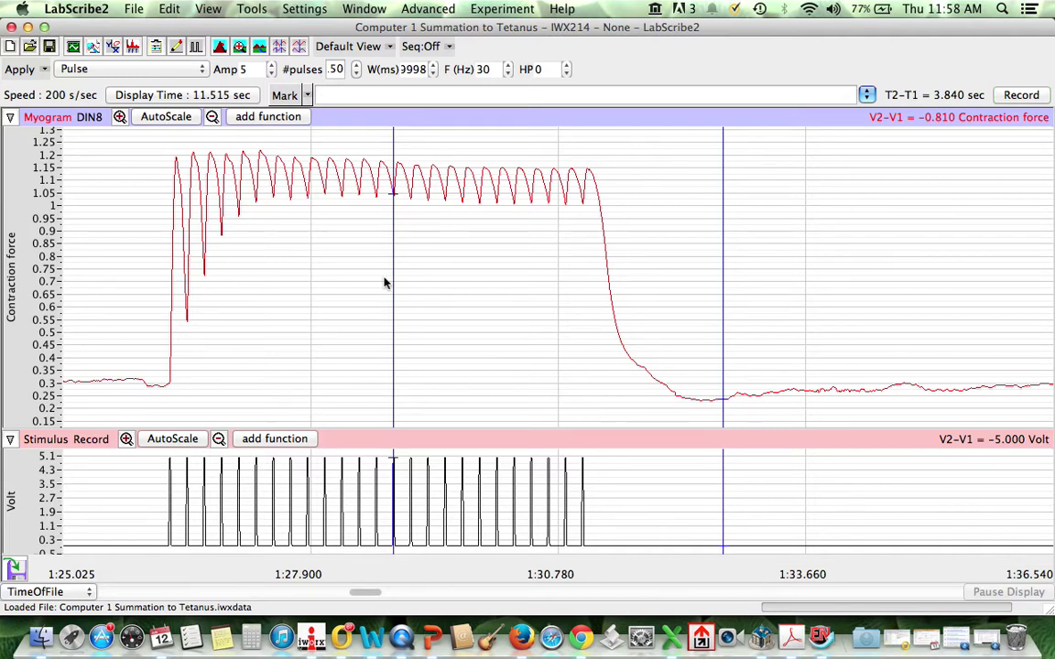
left_click_drag(394, 288, 121, 301)
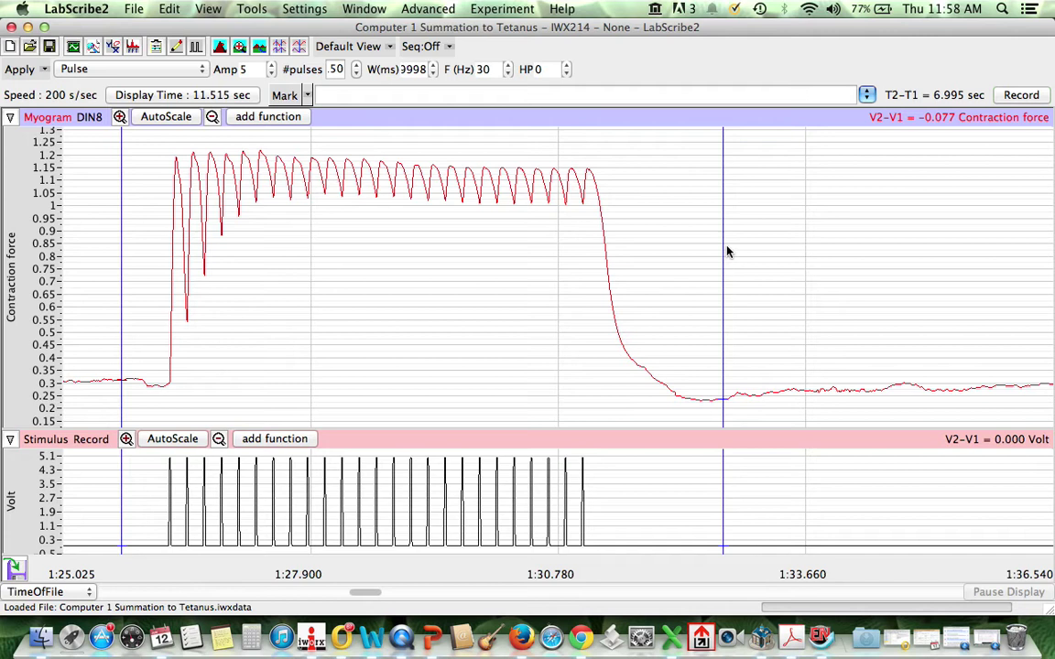
Step: Move cursor 2 onto the final summed peak, reading V2–V1 = 0.701 over 5.365 sec
left_click_drag(724, 253, 583, 256)
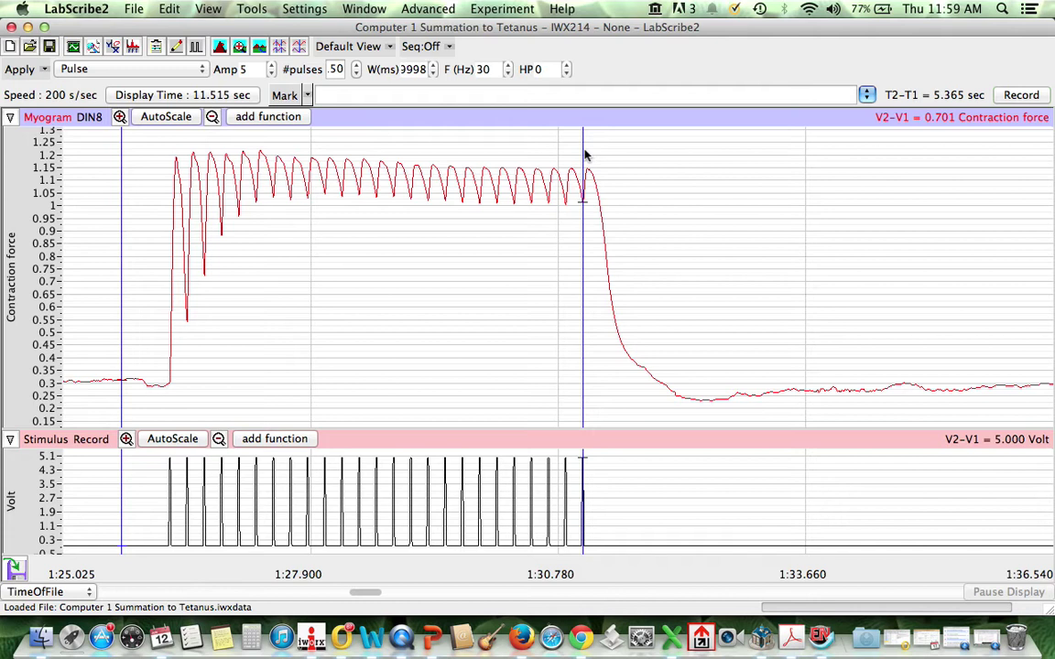
Step: Check an early twitch peak, dismiss the virus scan warning, and return cursor 2 to the final peak
left_click_drag(585, 156, 588, 160)
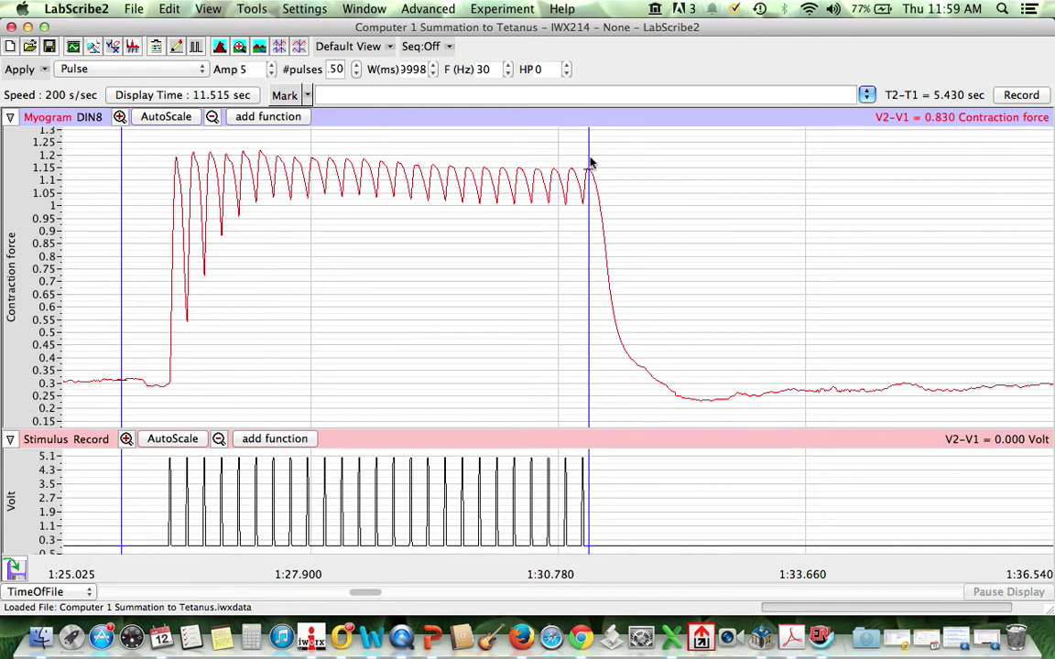
left_click_drag(591, 162, 194, 137)
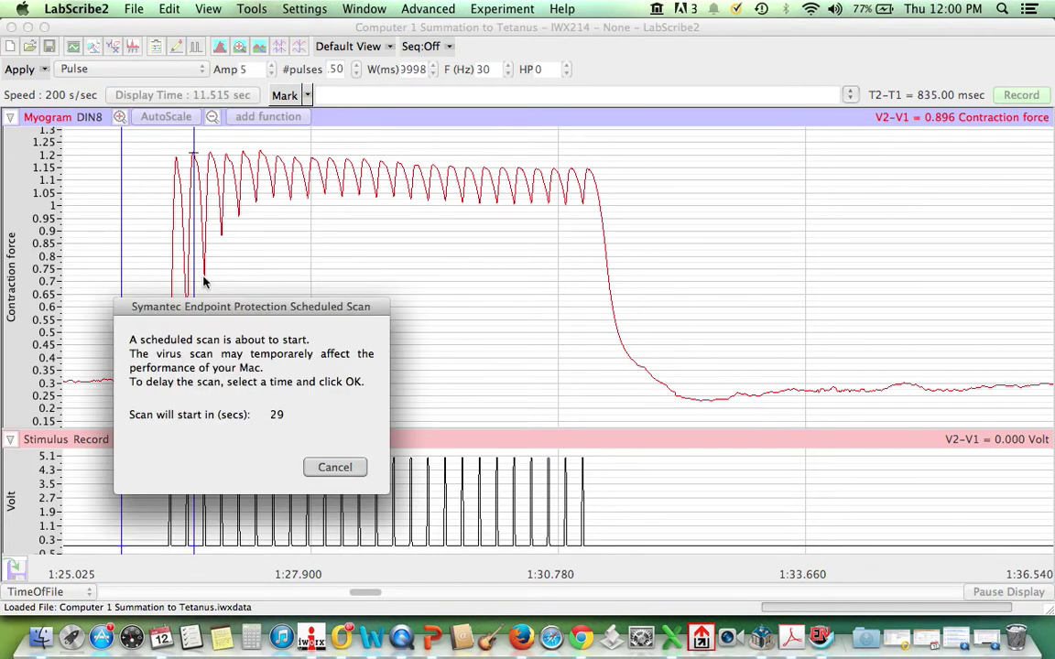
left_click(333, 468)
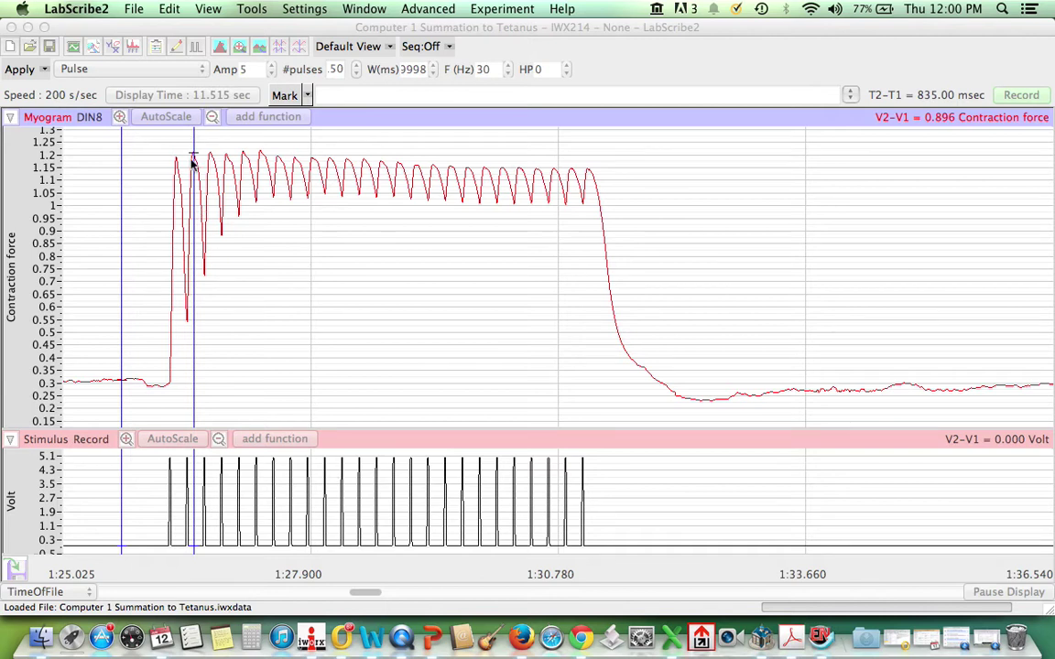
left_click_drag(194, 153, 585, 146)
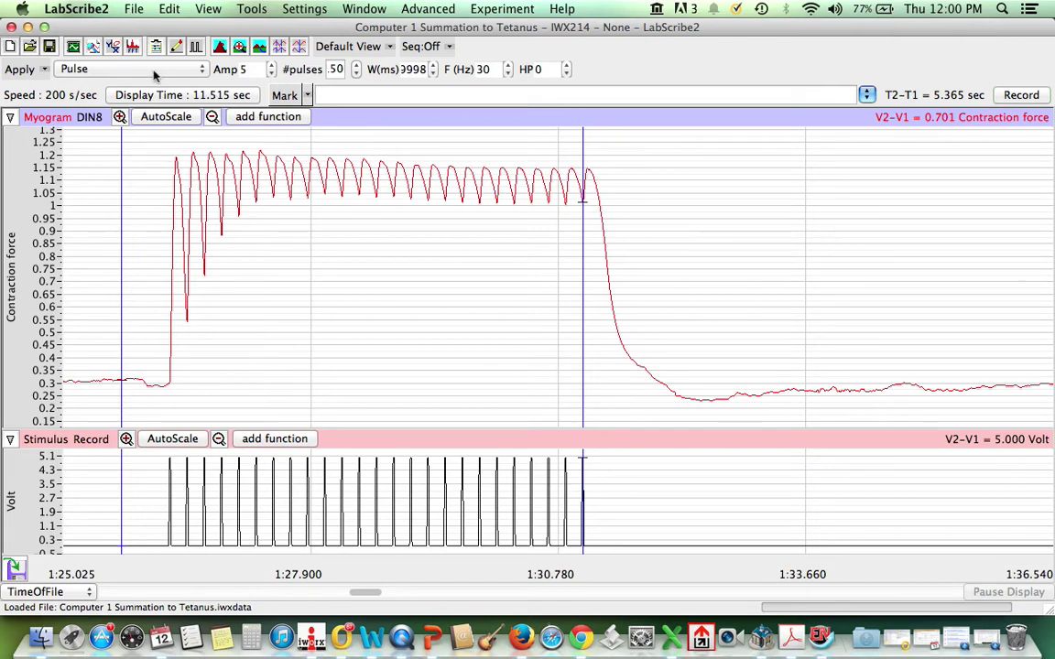
Step: Copy the zoomed 5 Hz summation trace to the clipboard with Edit > Copy
left_click(136, 9)
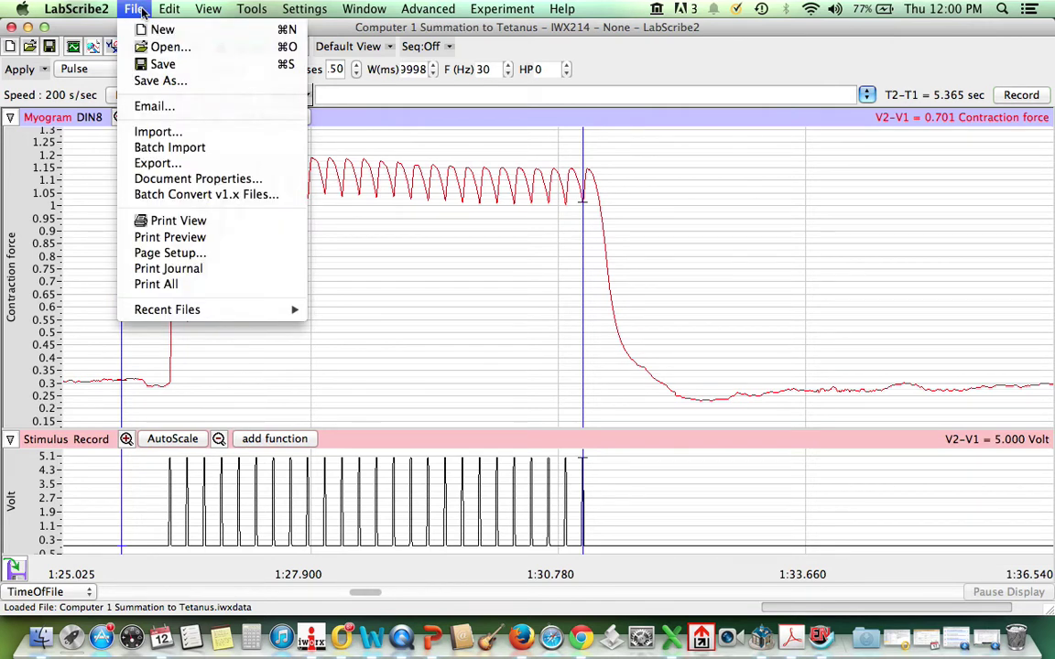
mouse_move(170, 9)
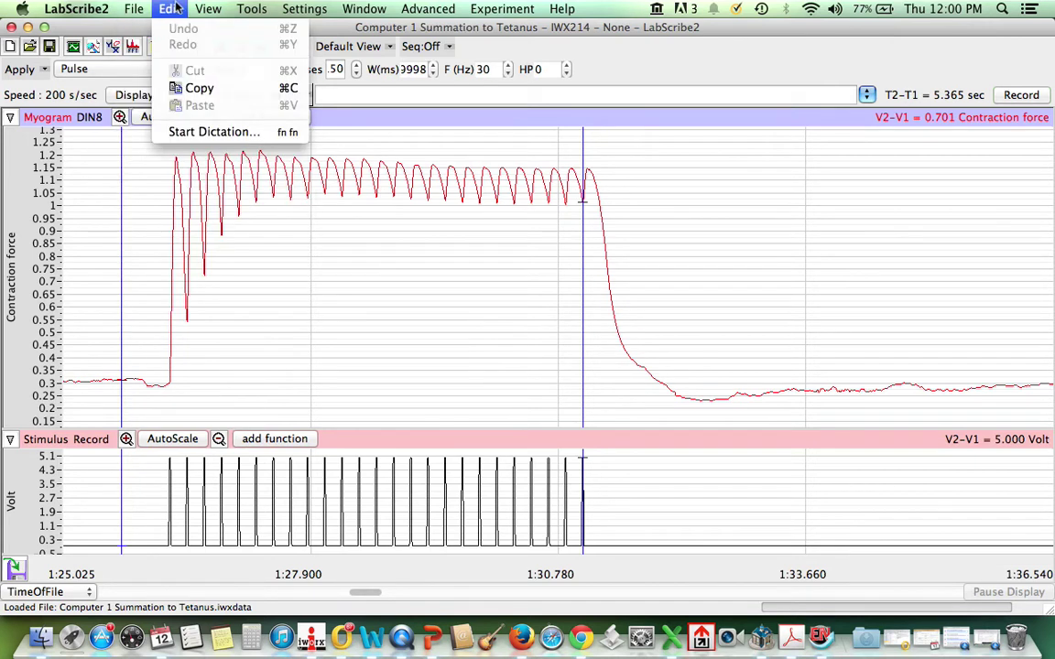
left_click(192, 88)
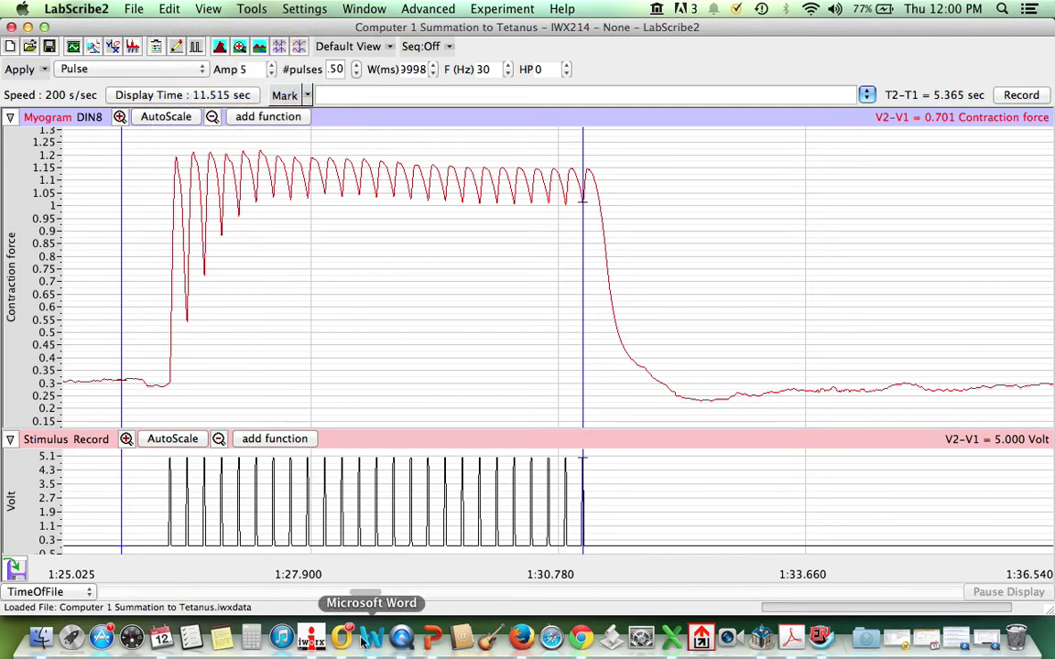
Step: Switch to Word's Document1 and scroll down to the pasted summation trace graph
left_click(371, 638)
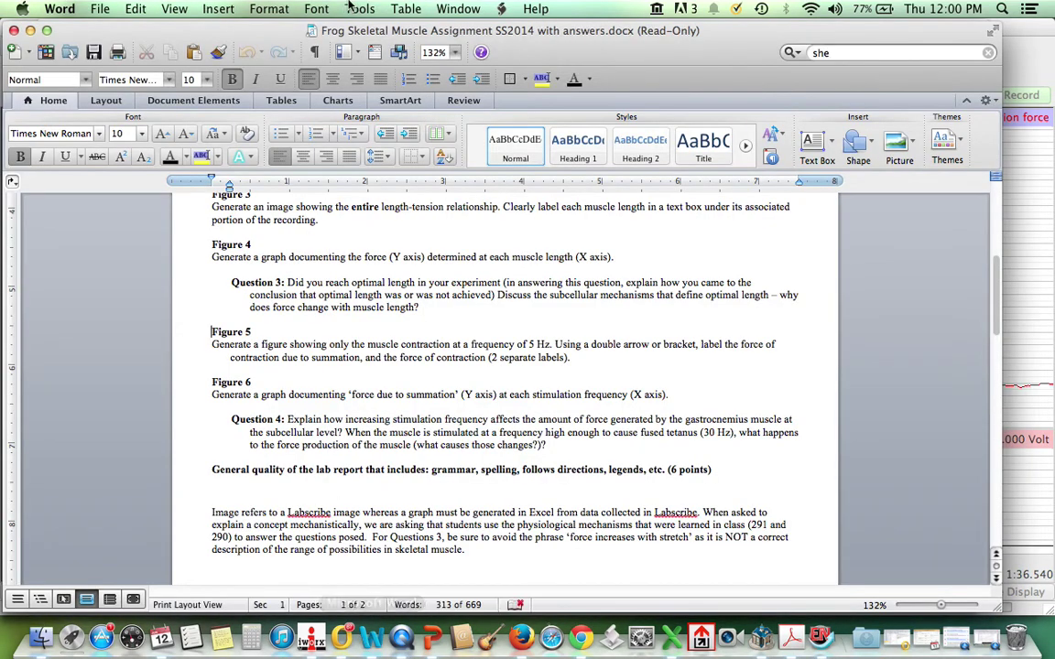
left_click(458, 8)
left_click(463, 163)
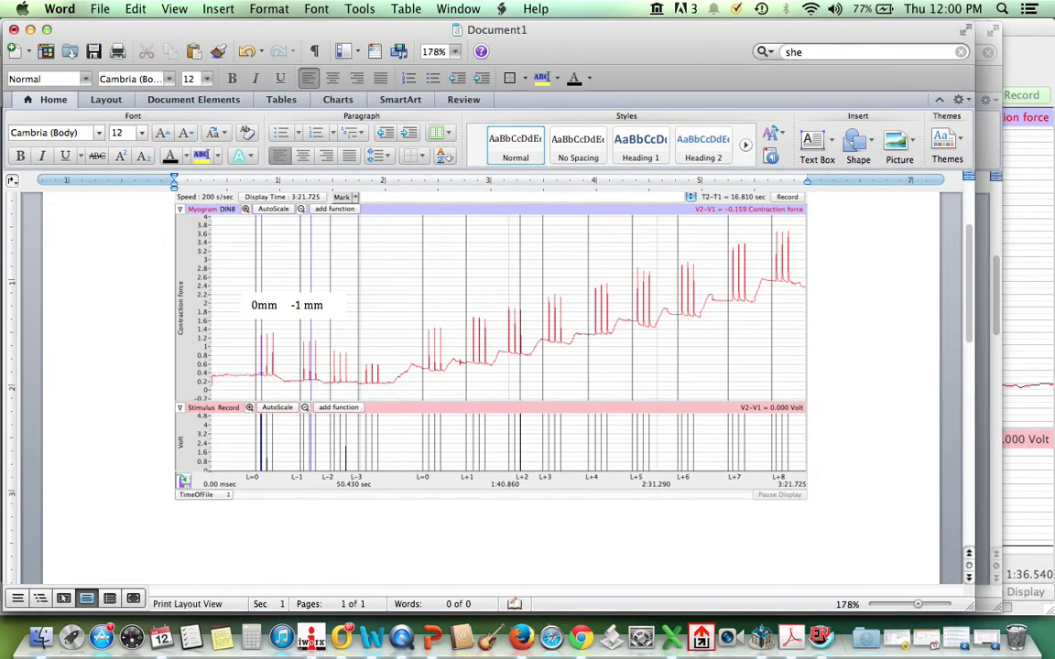
scroll(771, 487, "down", 5)
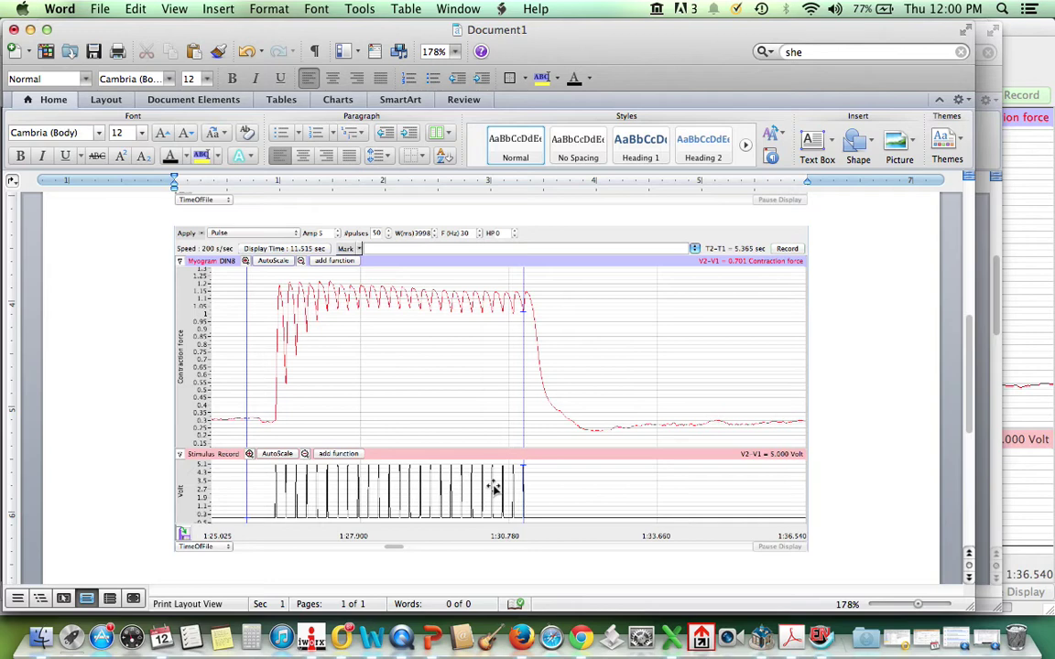
left_click(453, 9)
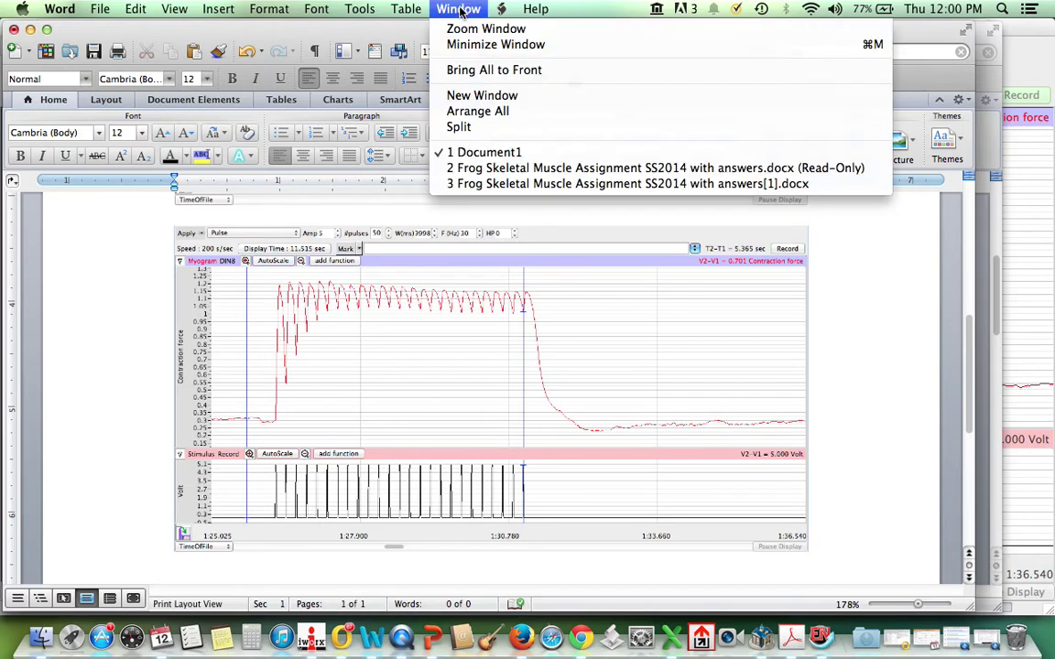
left_click(508, 173)
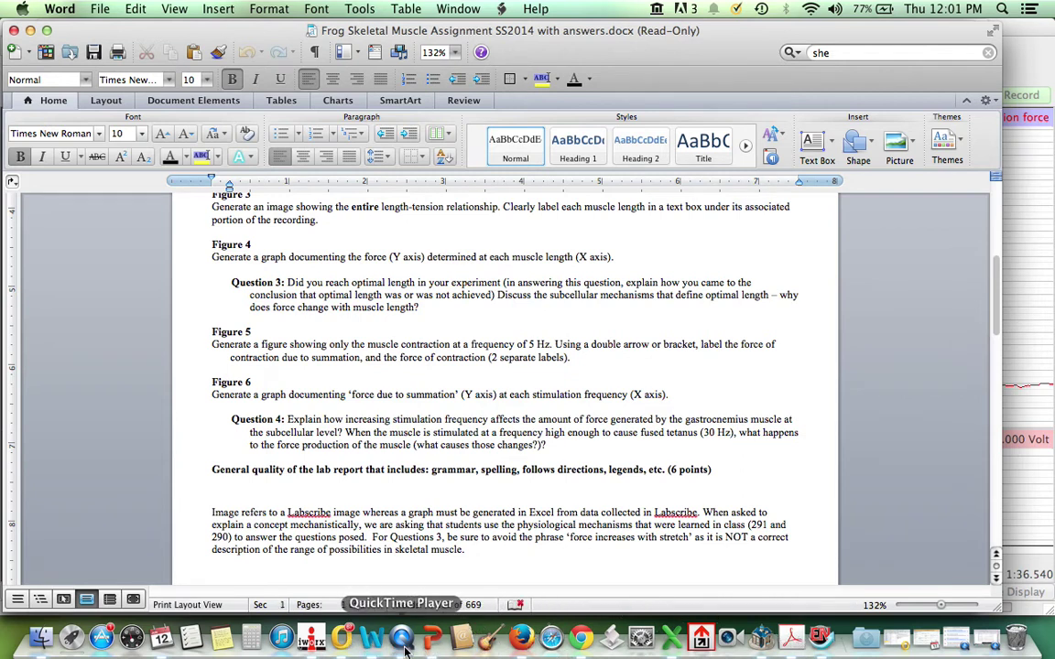
left_click(458, 8)
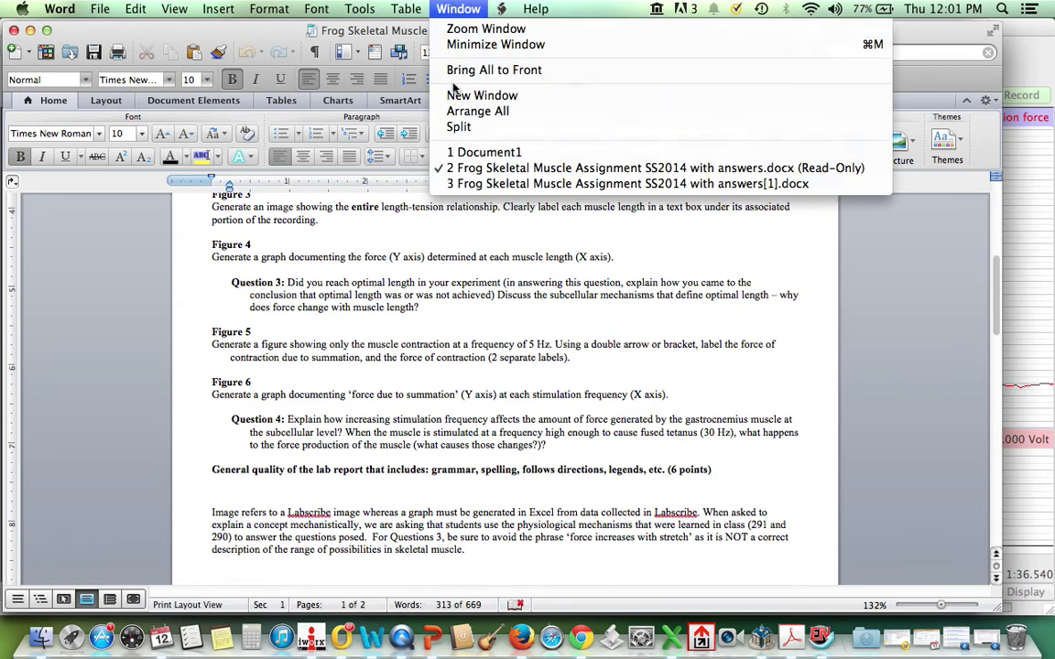
left_click(484, 152)
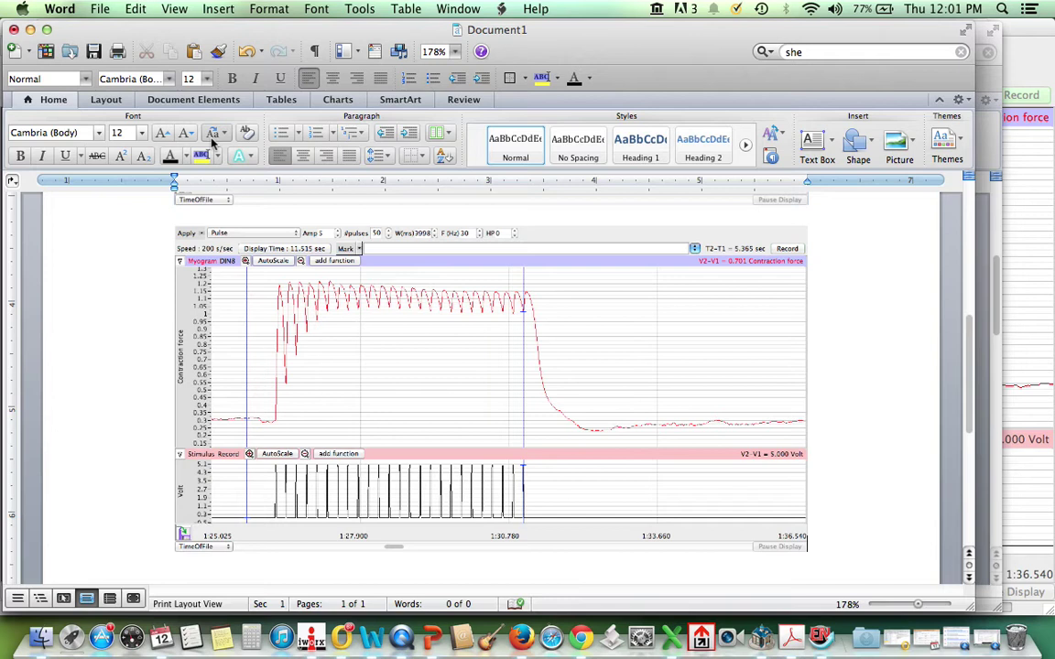
left_click(874, 140)
Step: Draw a 1-inch-tall brace from Basic Shapes beside the trace's falling edge
mouse_move(881, 172)
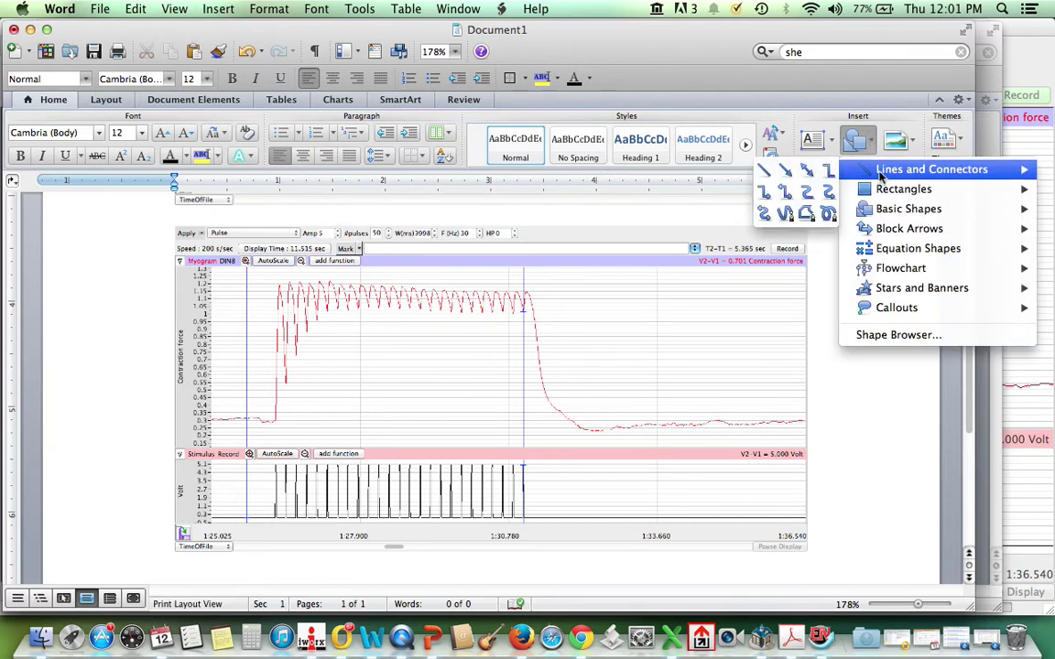
mouse_move(871, 198)
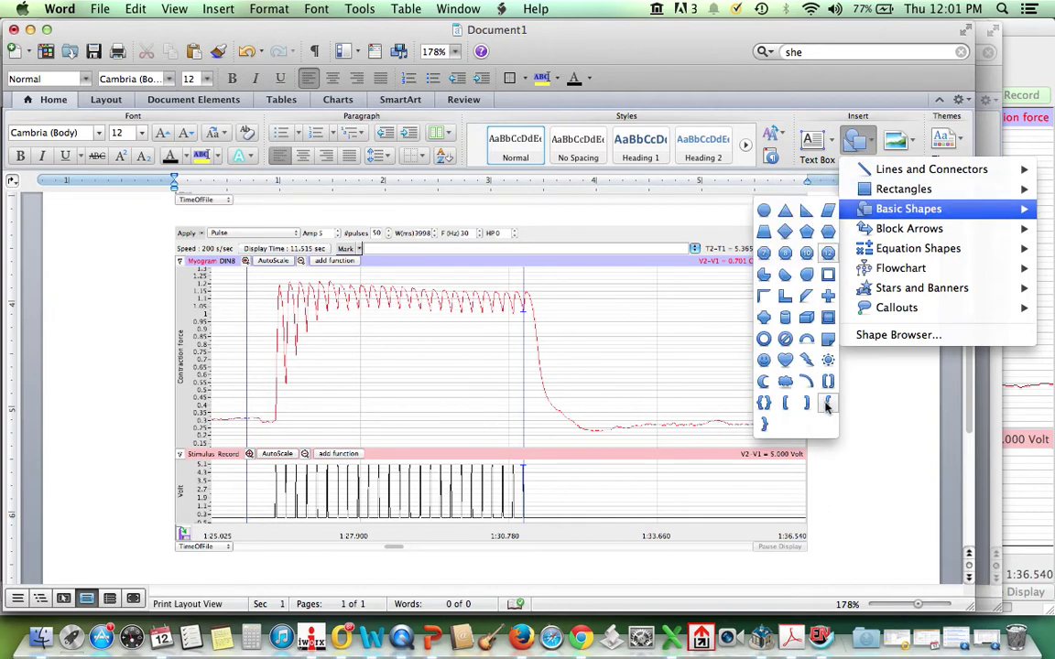
left_click(763, 425)
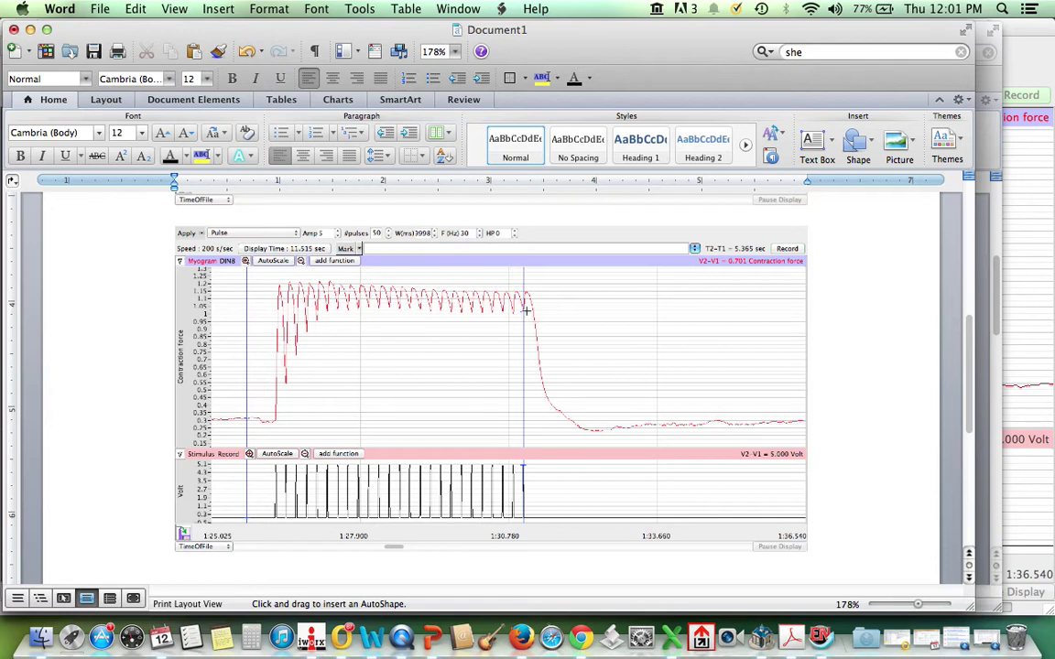
left_click_drag(527, 311, 547, 423)
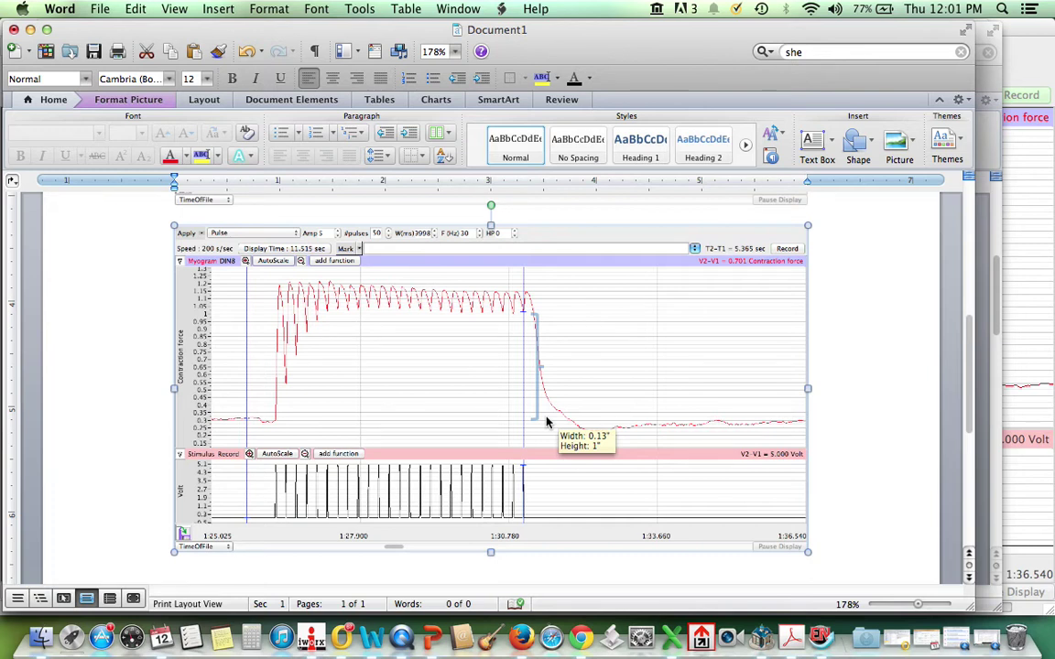
left_click_drag(546, 423, 547, 424)
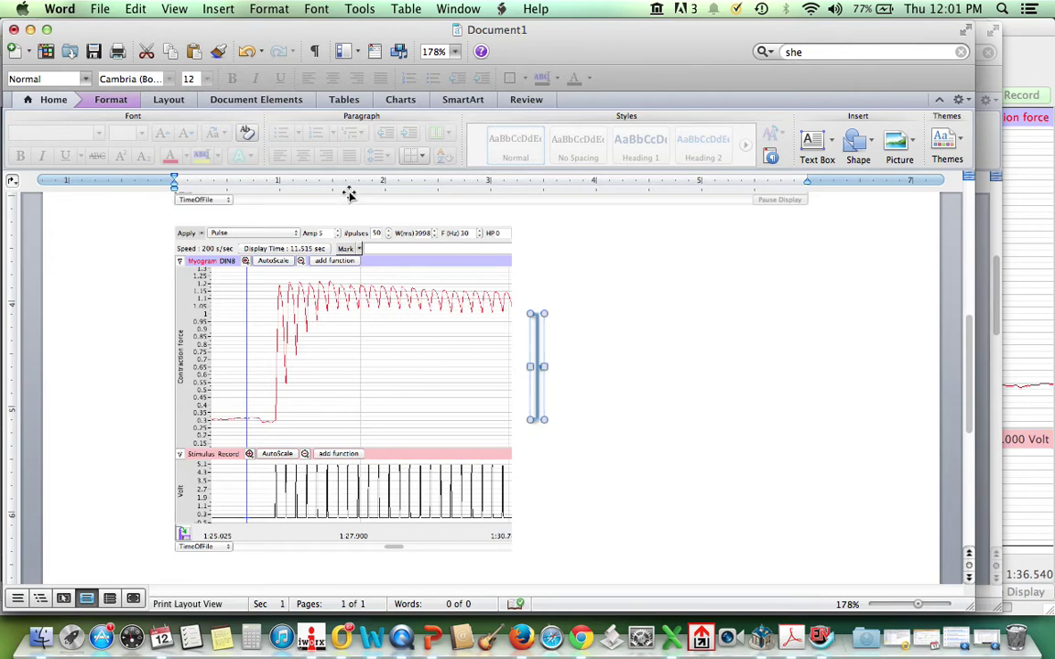
Step: Set the 1" bracket's text wrapping to In Front of Text so it floats over the summation graph
left_click(105, 101)
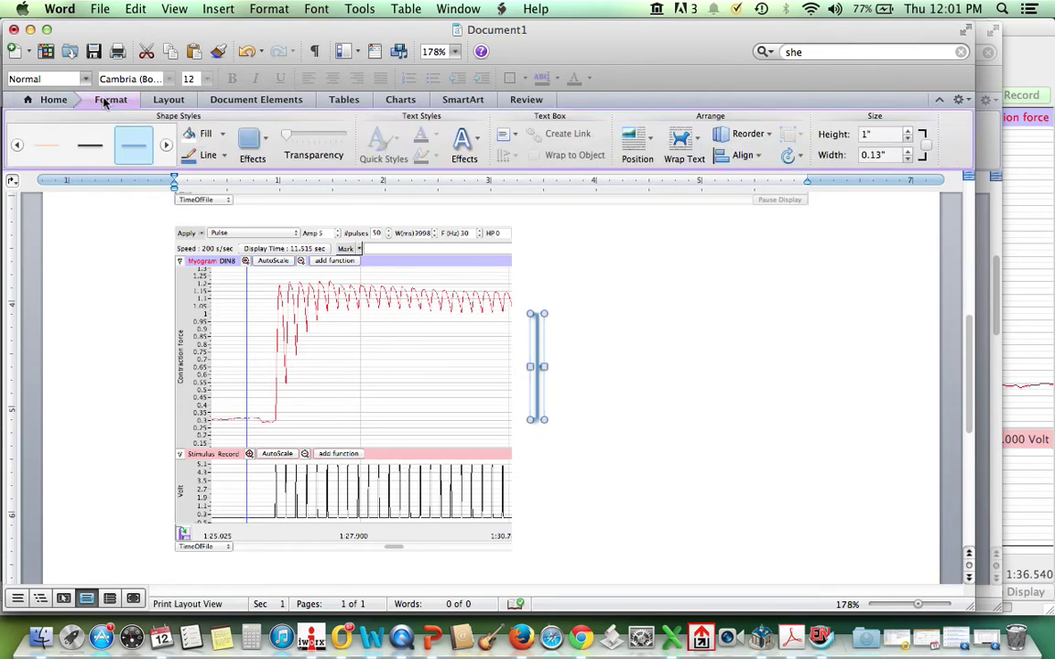
left_click(698, 146)
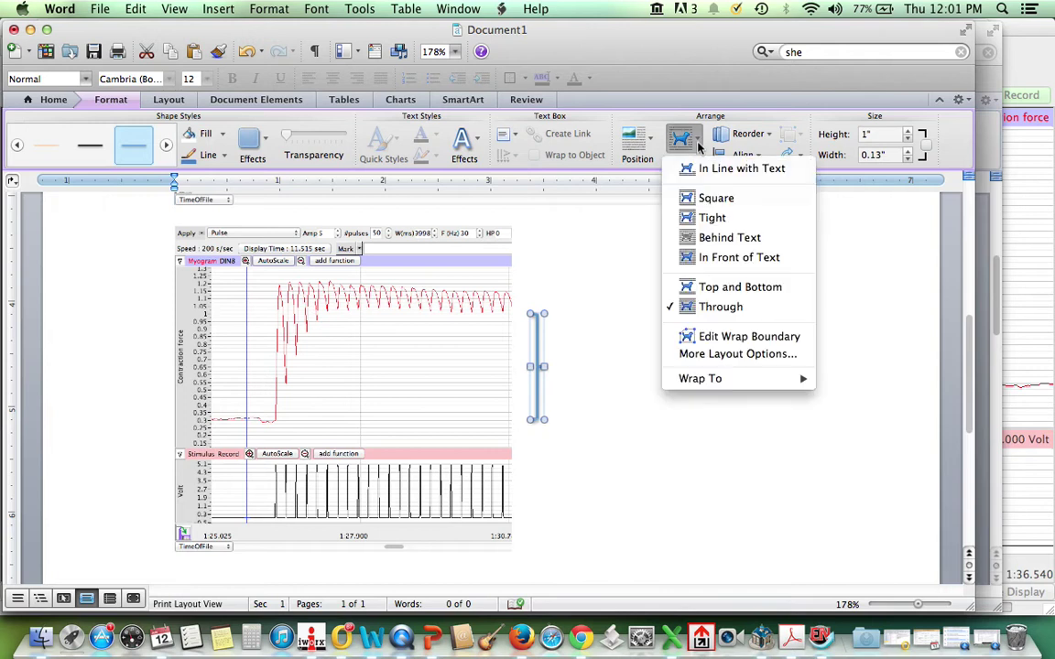
left_click(714, 261)
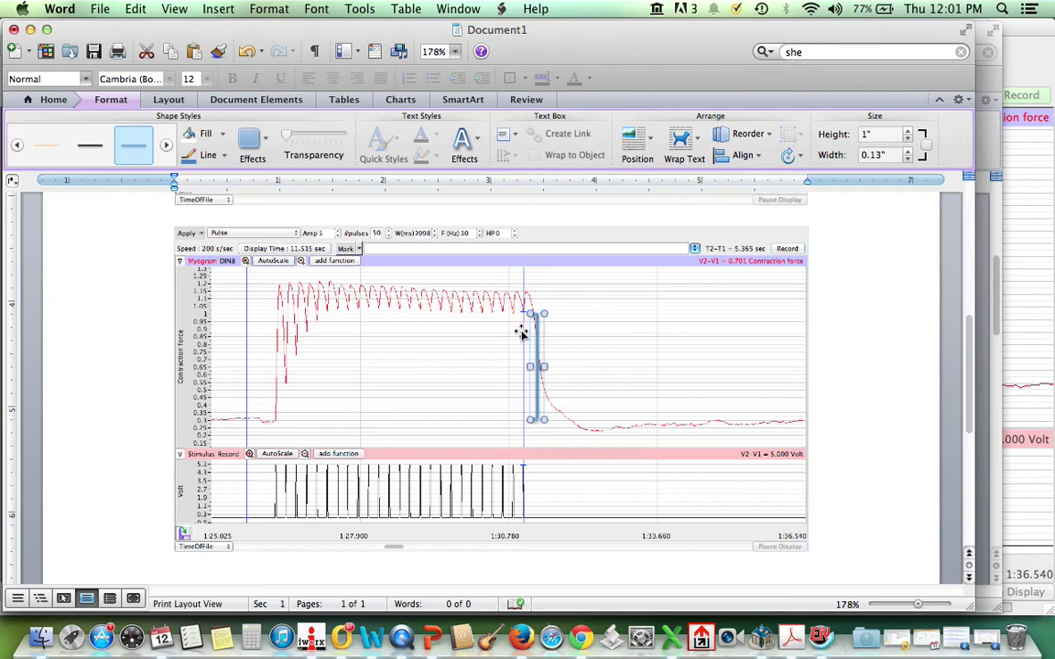
left_click(593, 325)
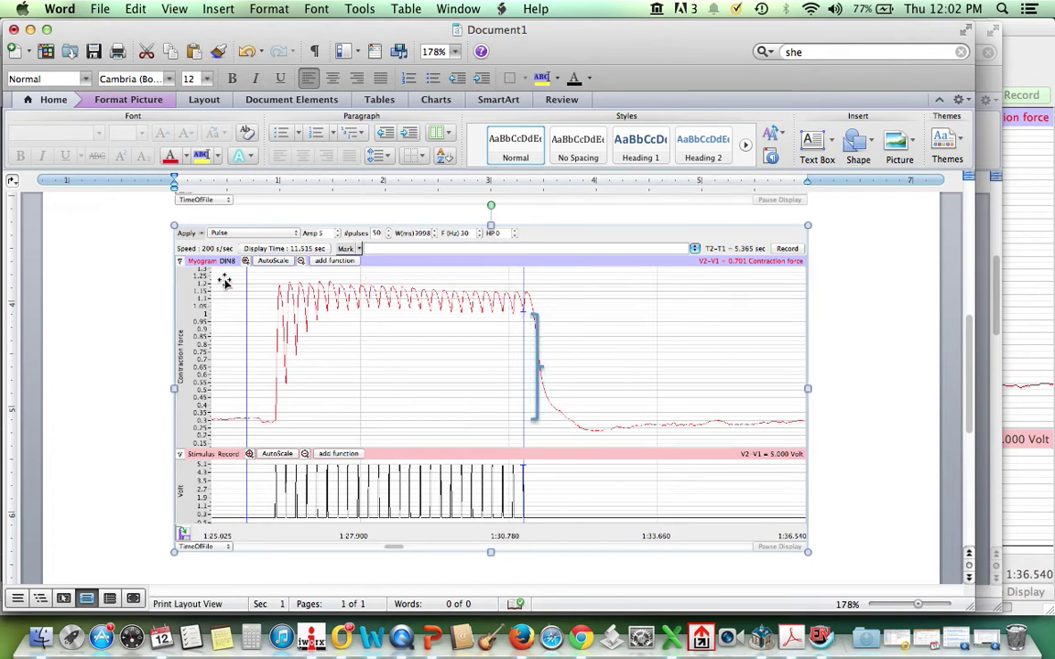
Step: Duplicate the bracket, size the copy to 1.25" tall, and position it over the mid-train plateau
left_click(540, 350)
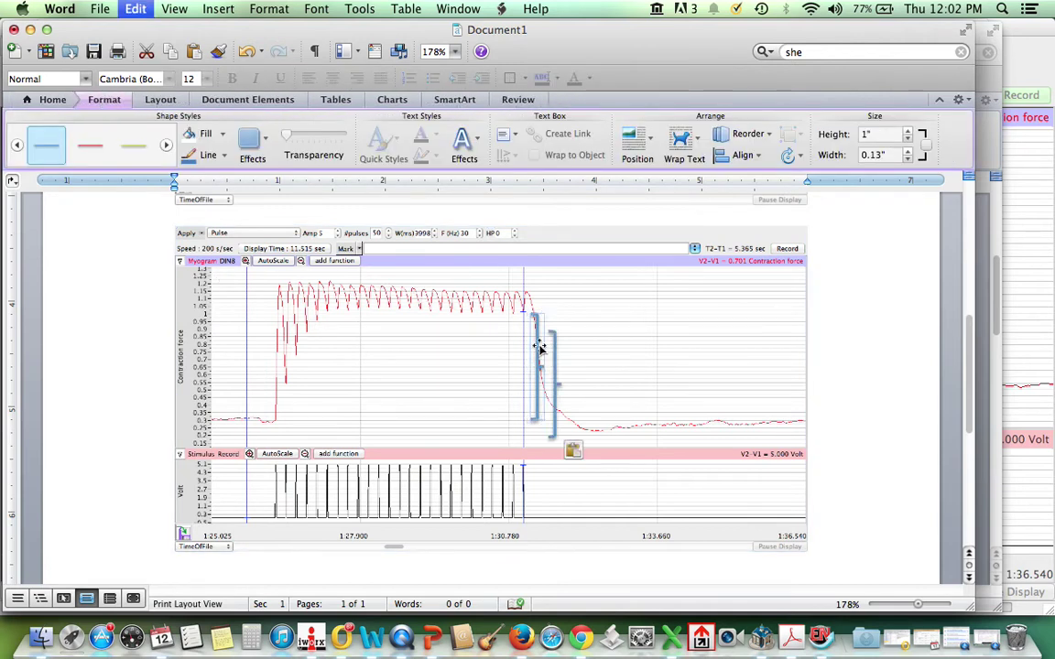
left_click_drag(539, 349, 564, 287)
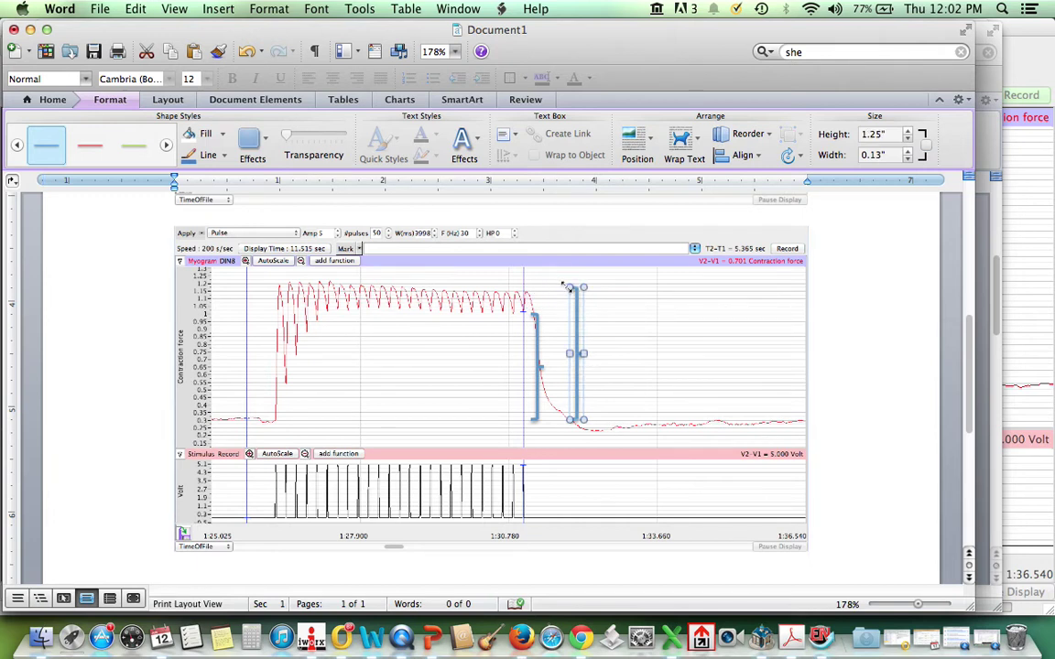
left_click_drag(578, 325, 390, 327)
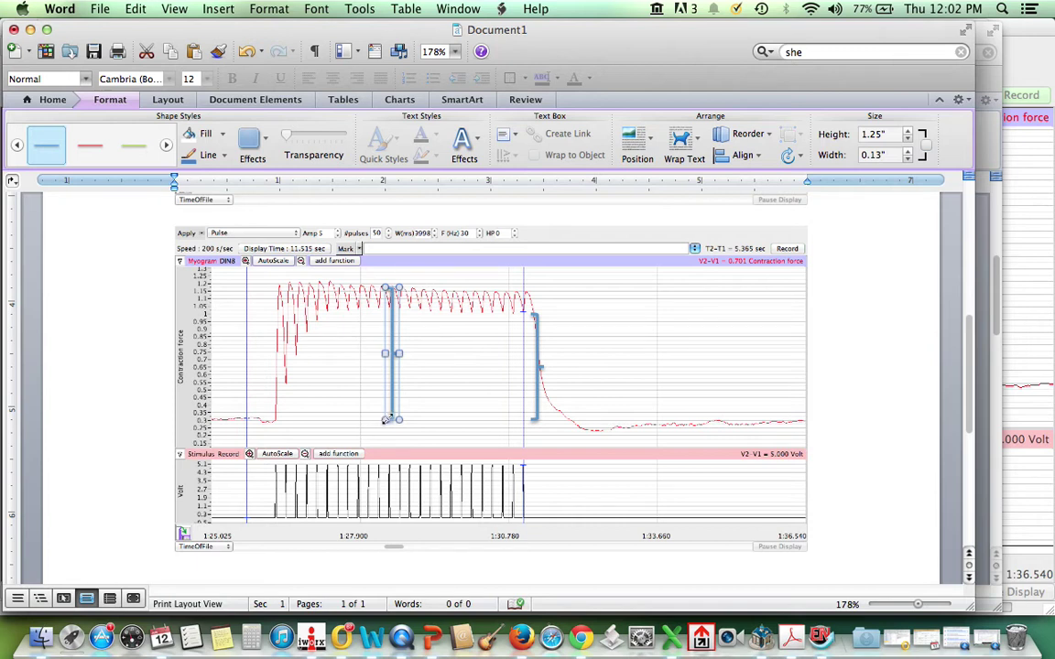
left_click_drag(385, 420, 386, 419)
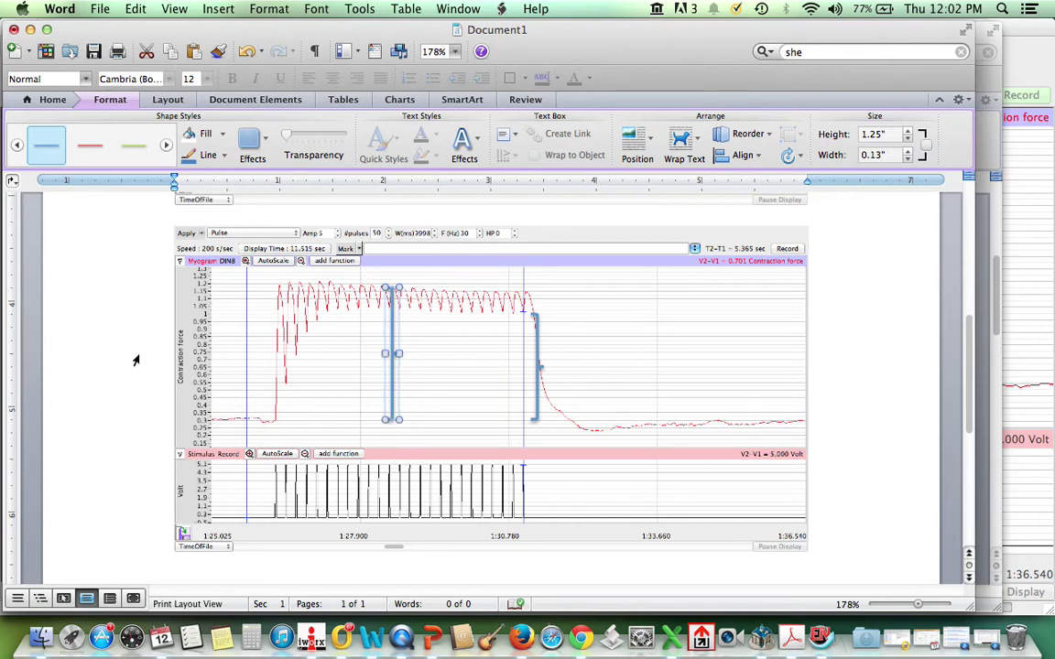
left_click(607, 360)
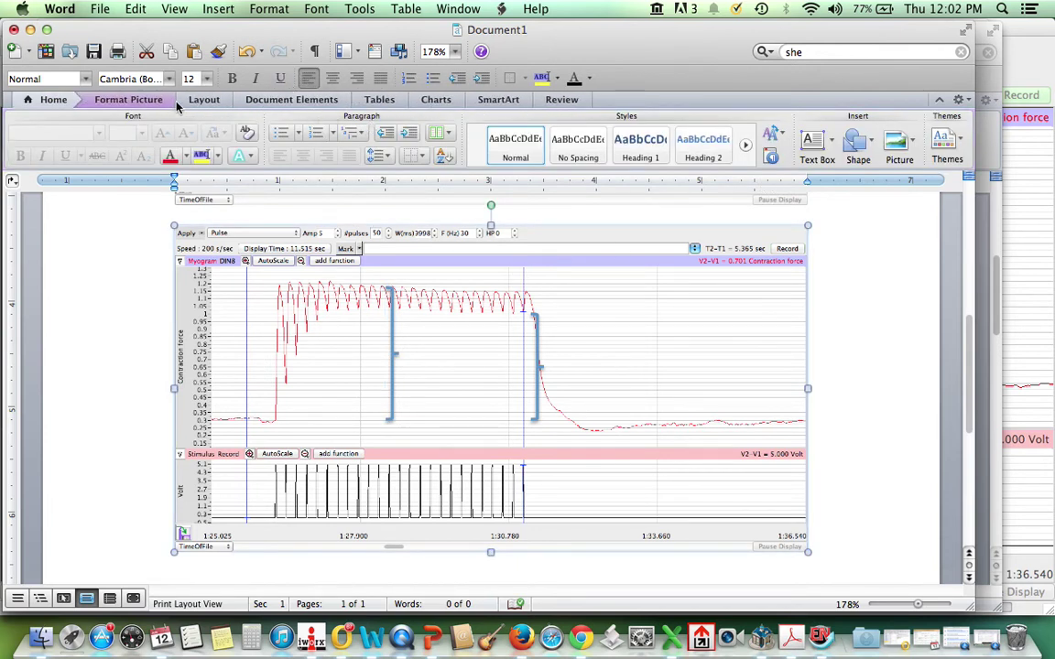
Step: Draw a straight horizontal line about 5.38" long across the graph at the 0.3 resting level
left_click(857, 149)
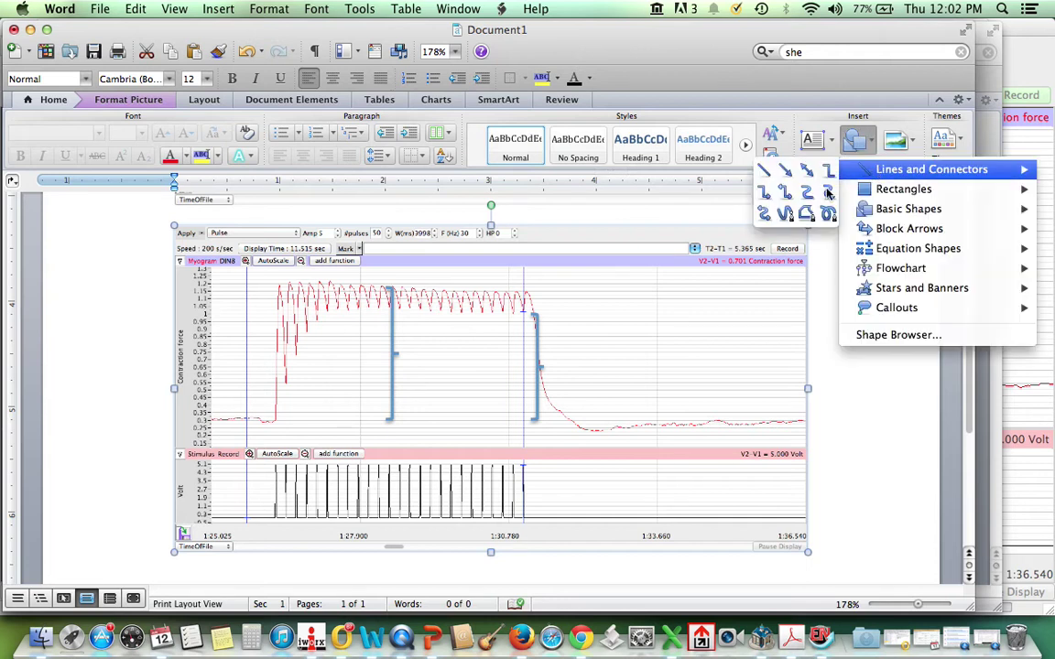
left_click(828, 193)
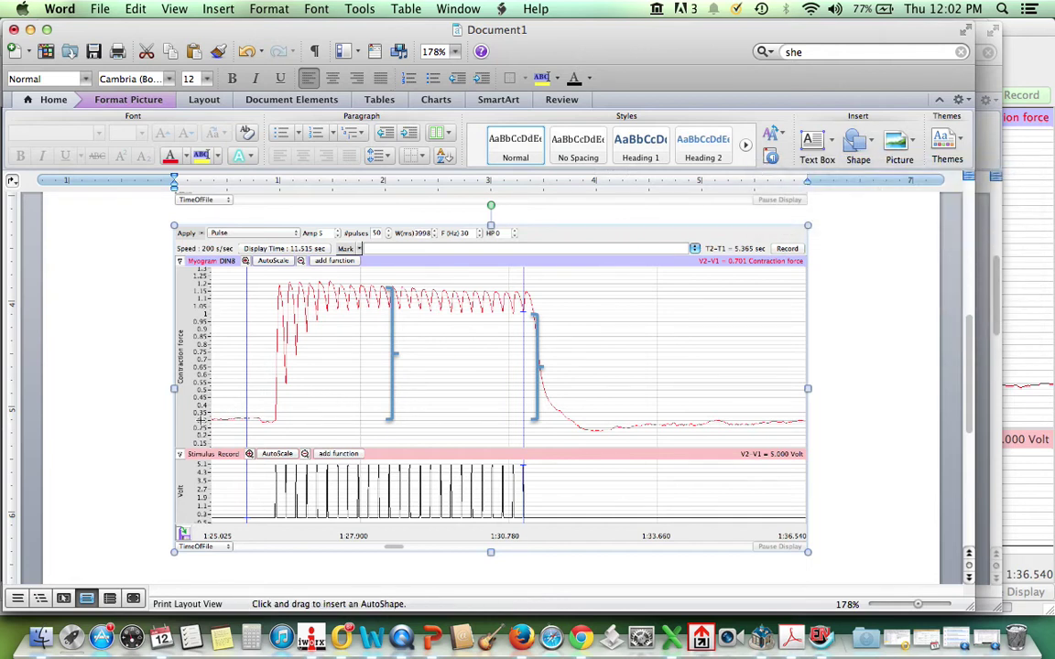
left_click_drag(216, 421, 788, 420)
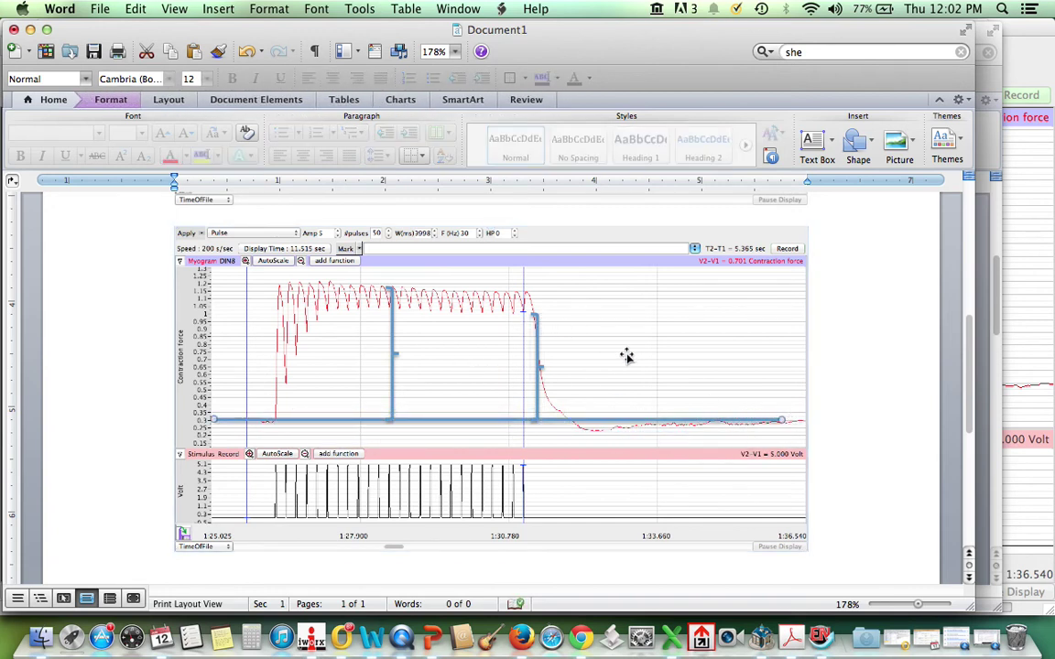
left_click(651, 329)
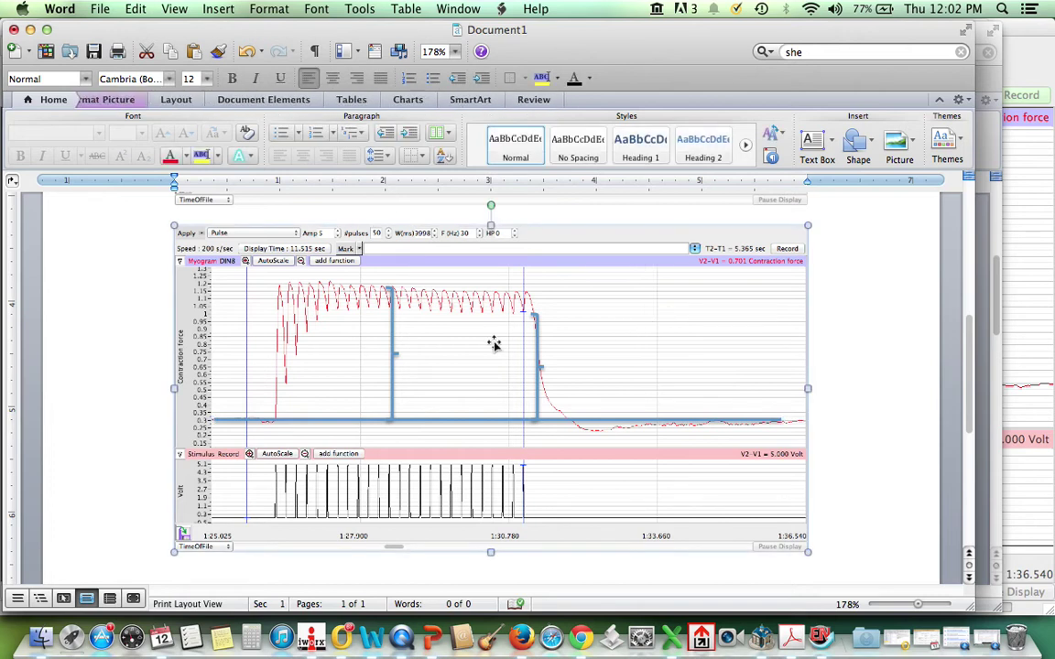